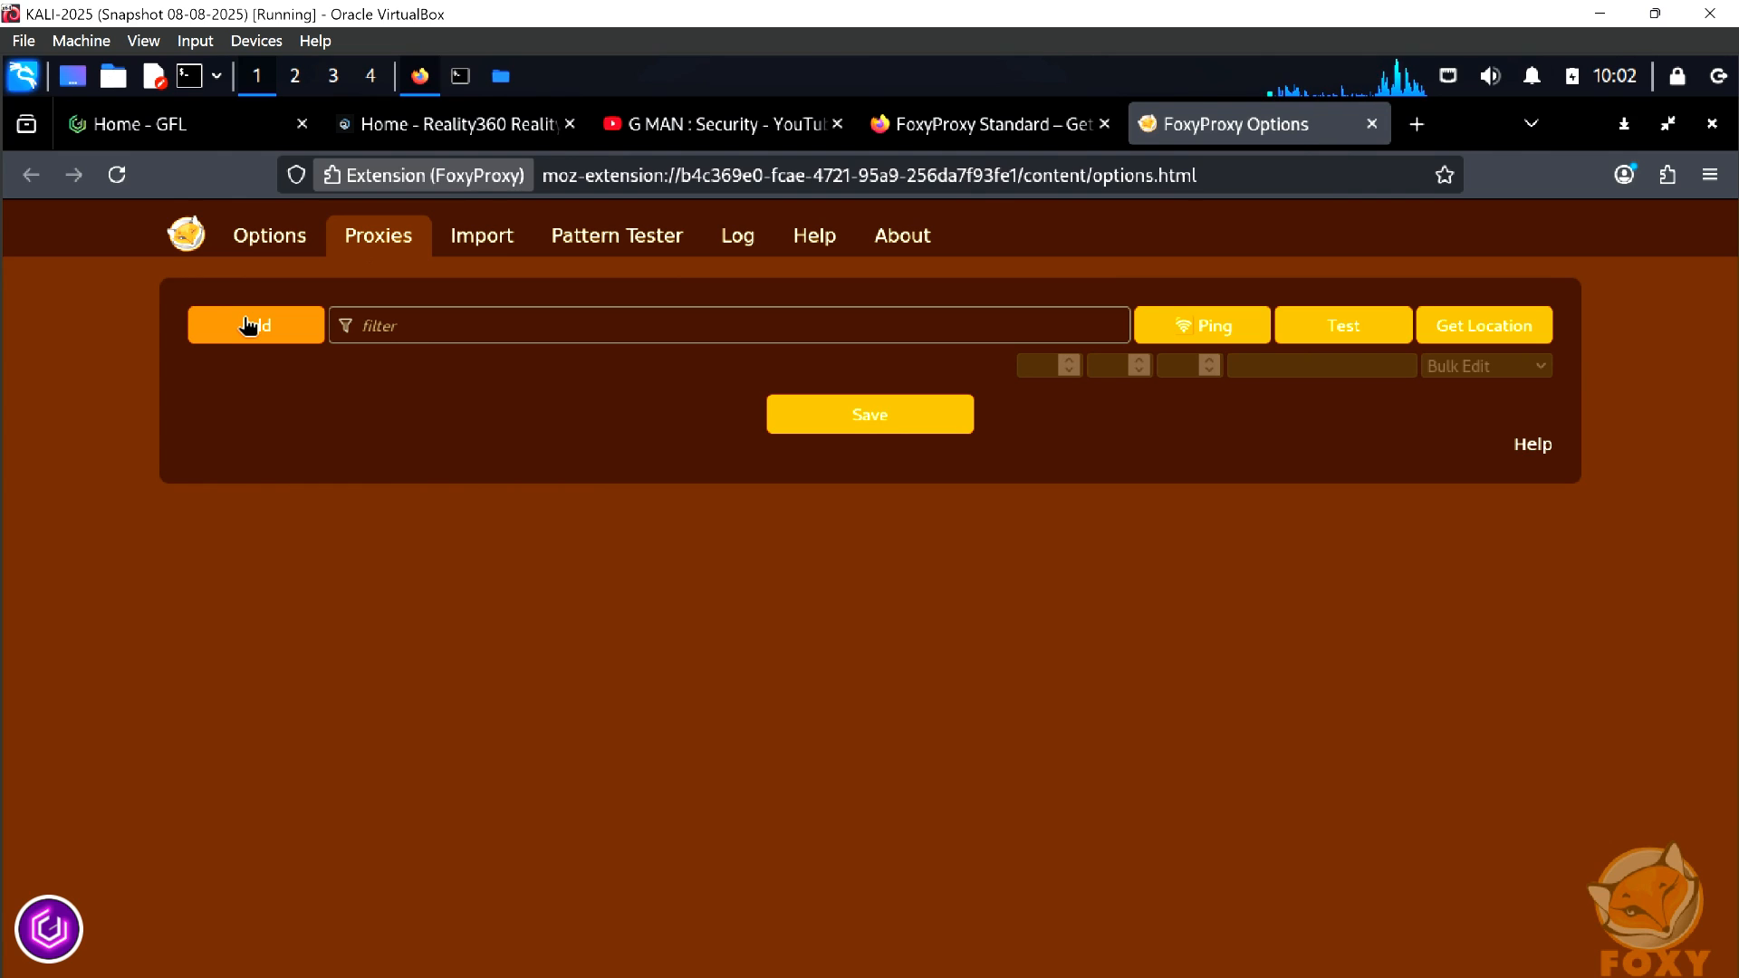
Start a new proxy entry in the empty FoxyProxy proxy list
left_click(248, 324)
left_click(507, 410)
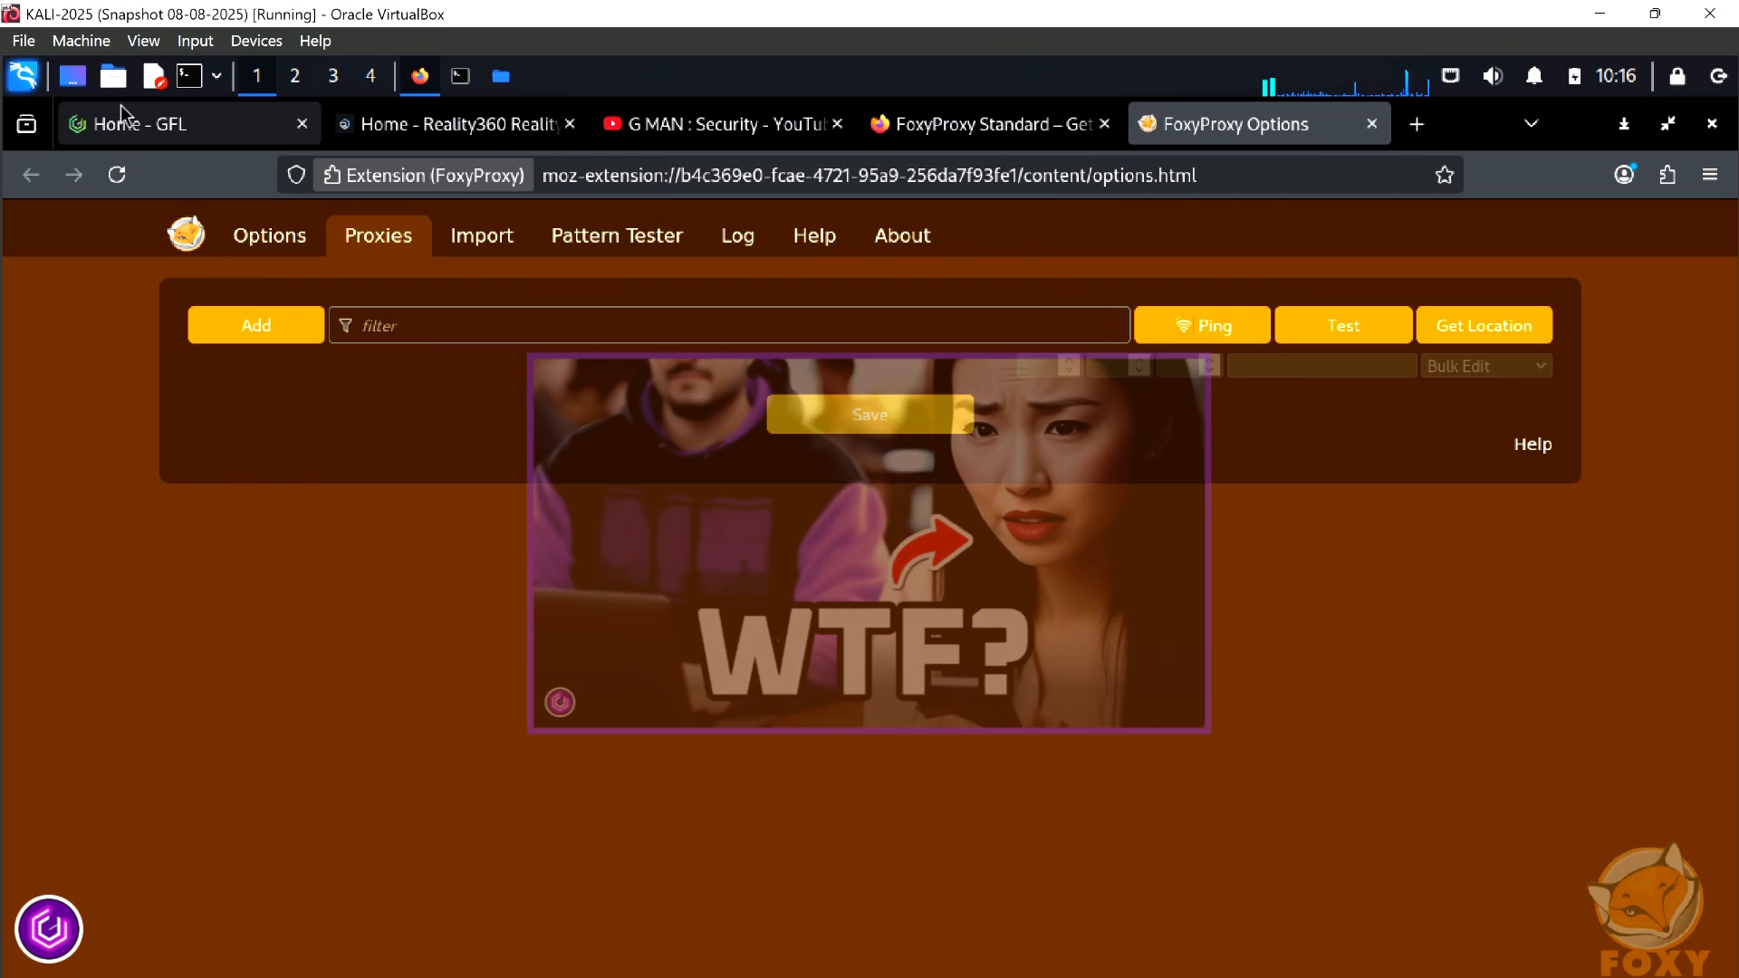
Launch Burp Suite with a temporary in-memory project and Burp defaults, dismissing the JRE and outdated-version notices
left_click(26, 89)
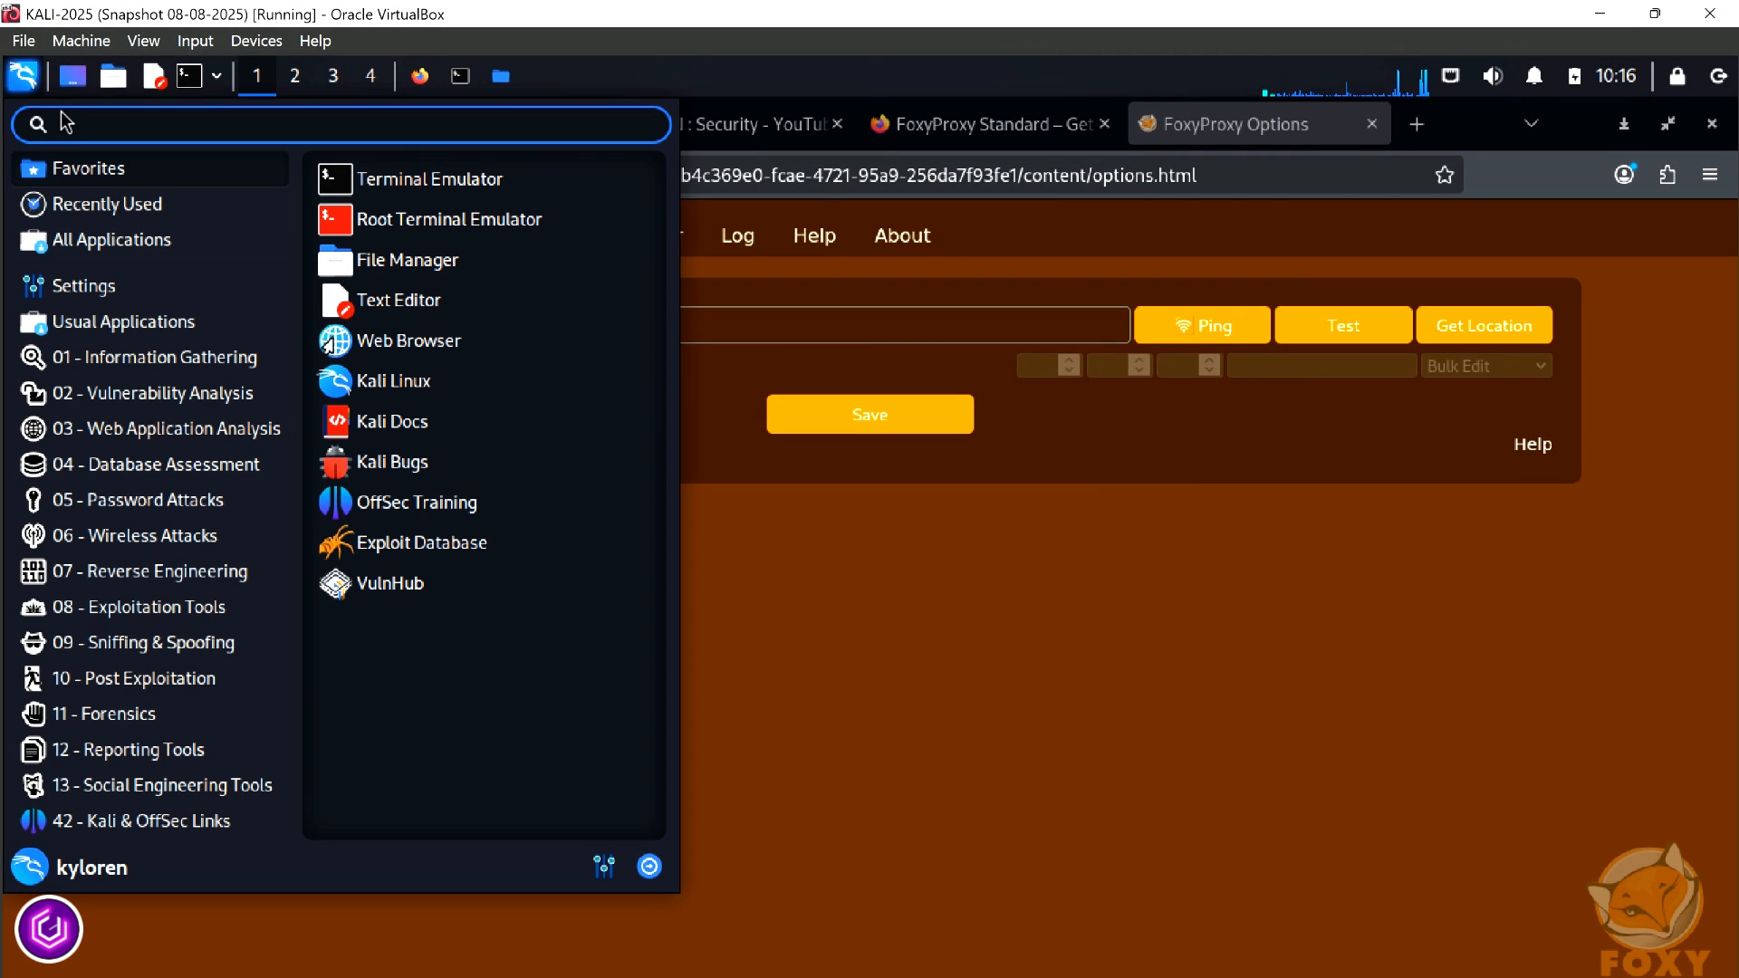
type("burp")
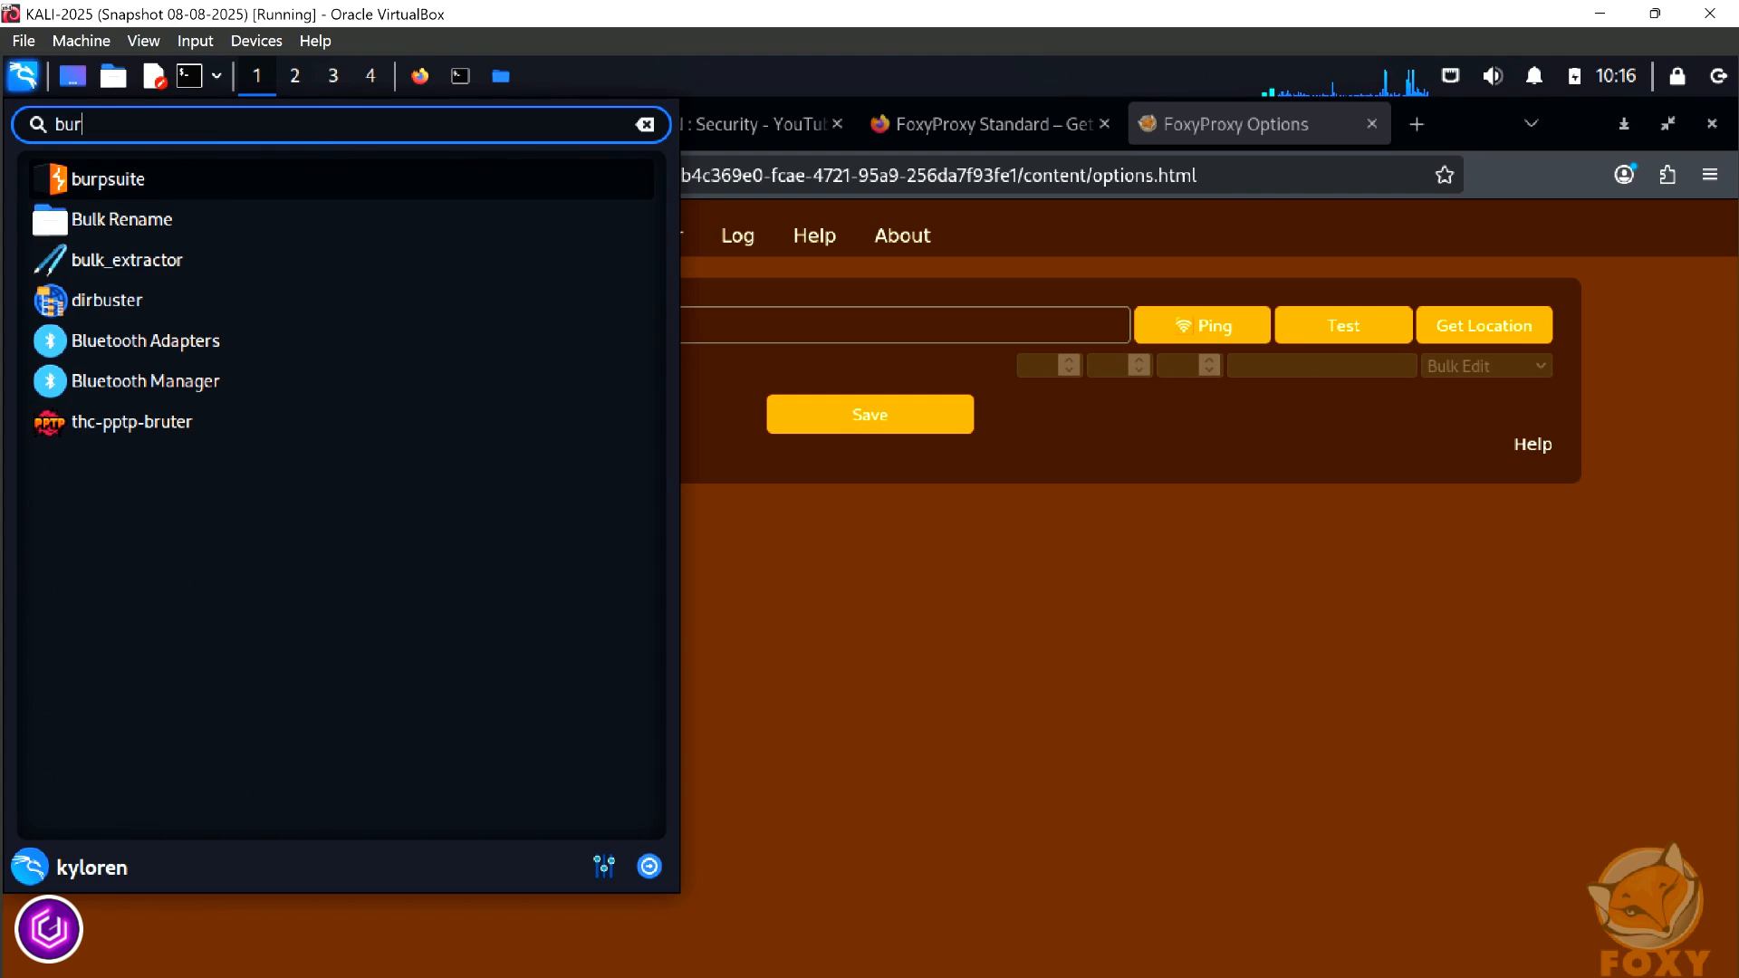
left_click(107, 179)
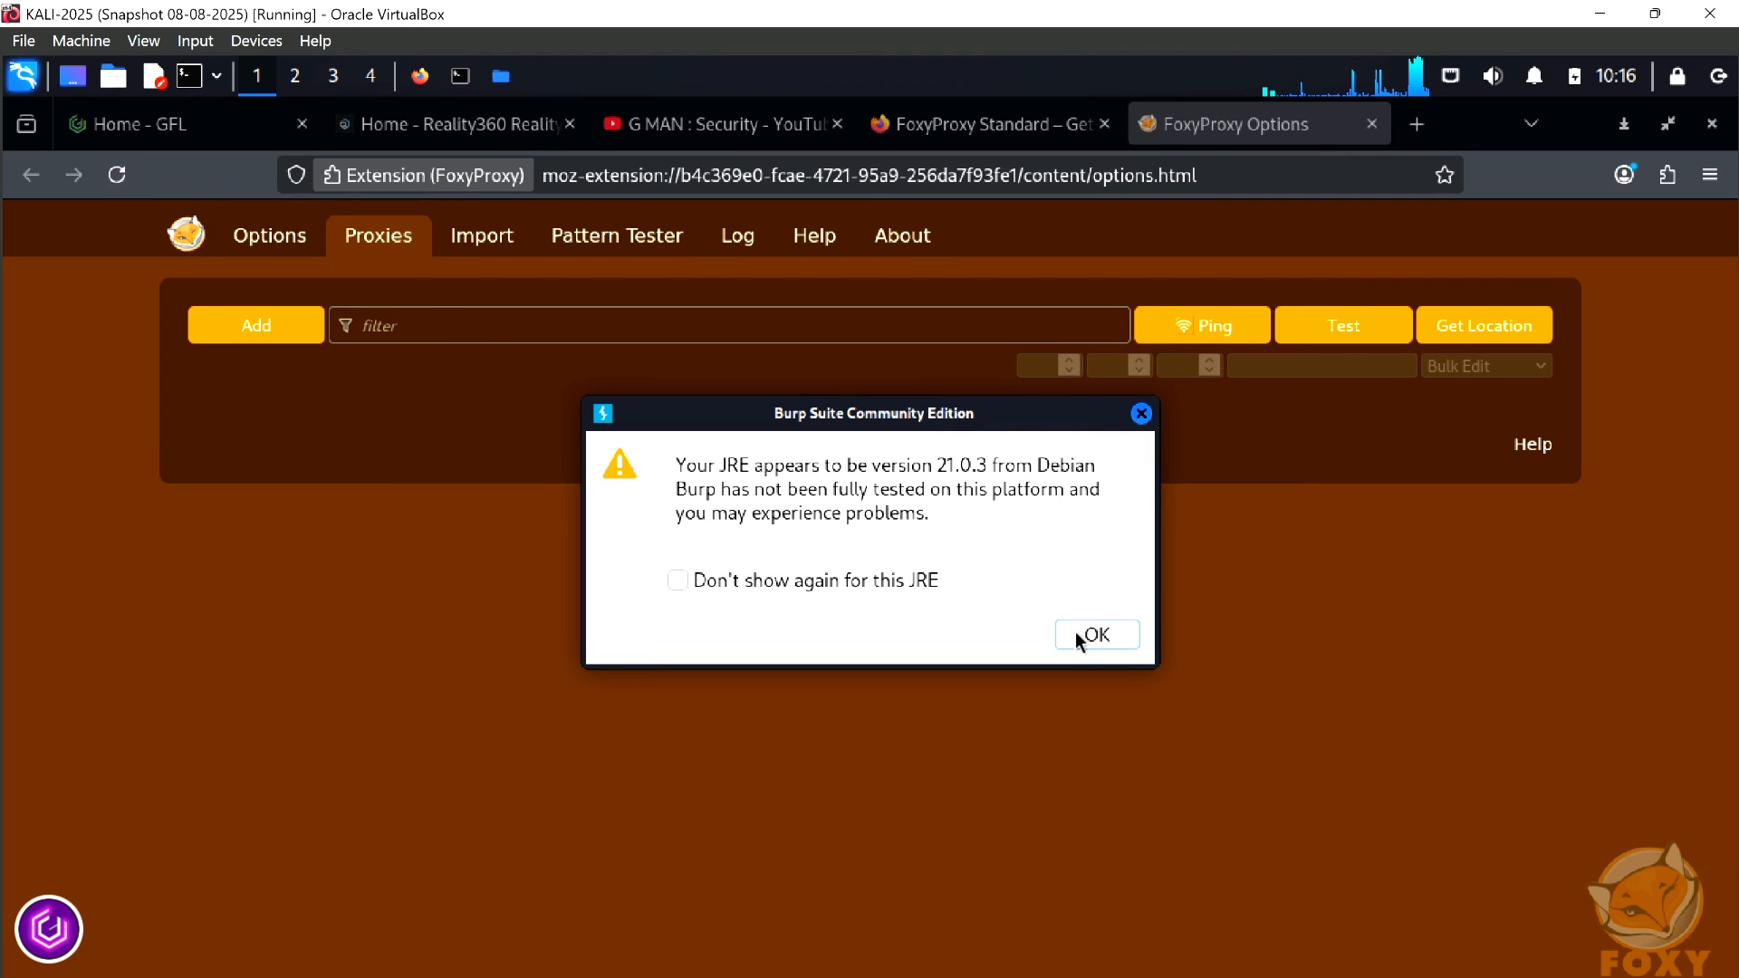
left_click(1091, 635)
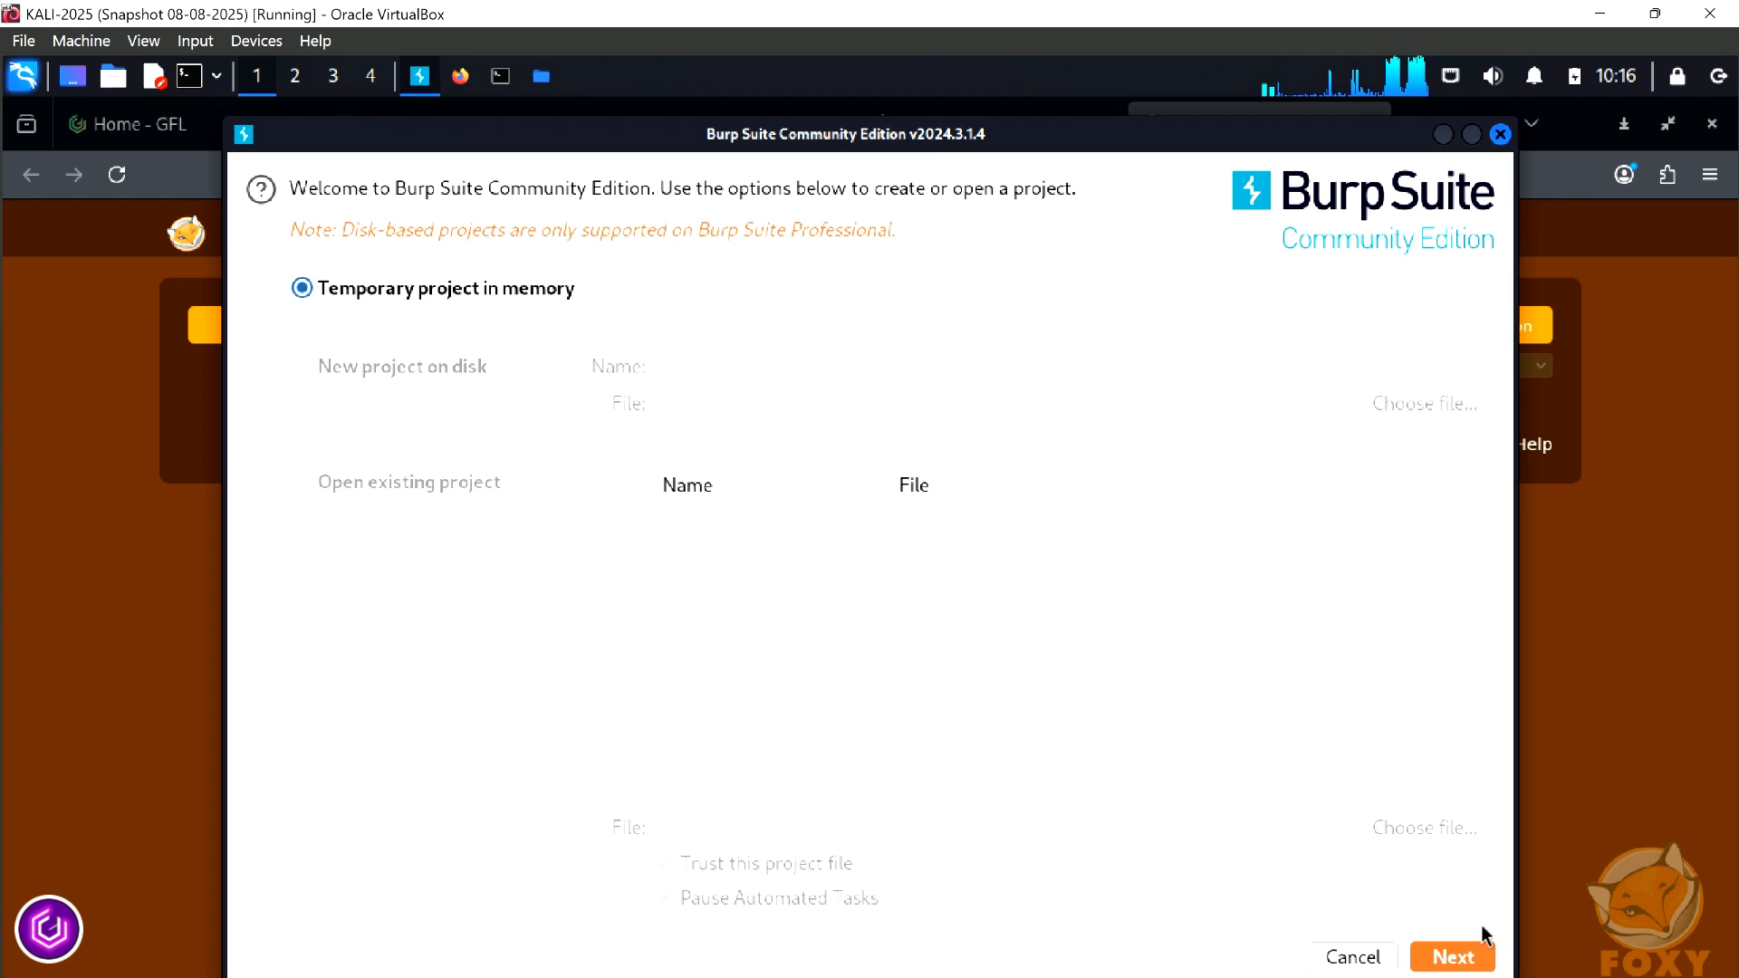
left_click(1453, 955)
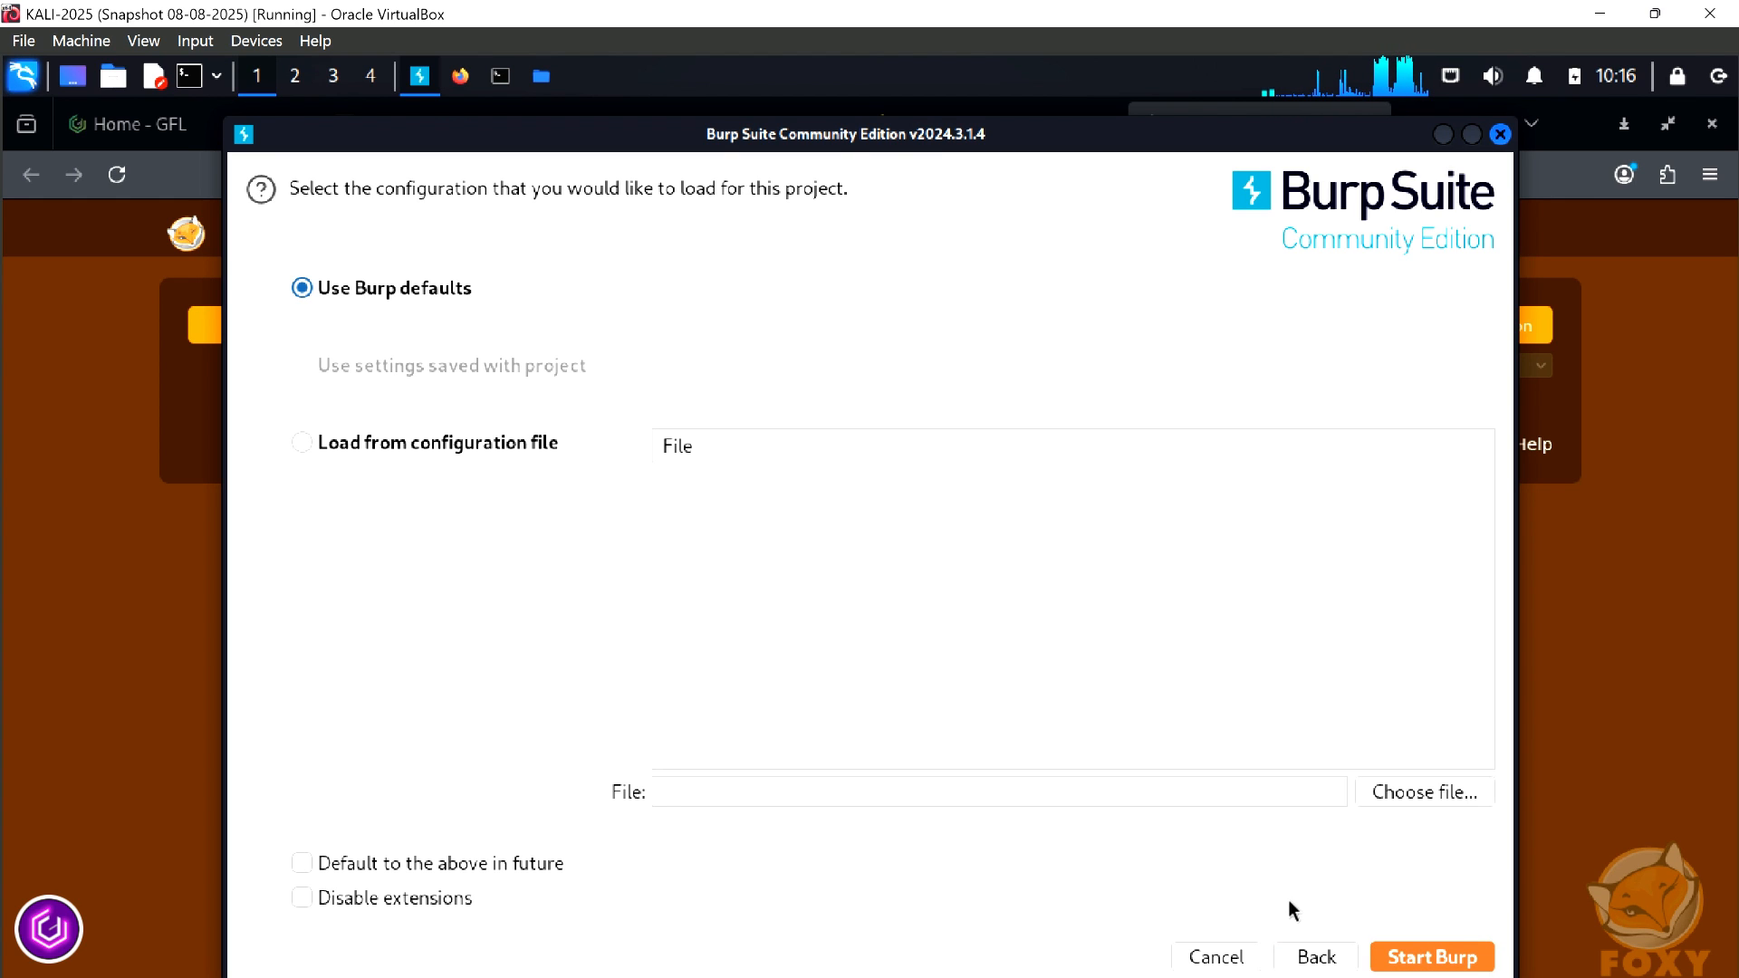
left_click(1440, 957)
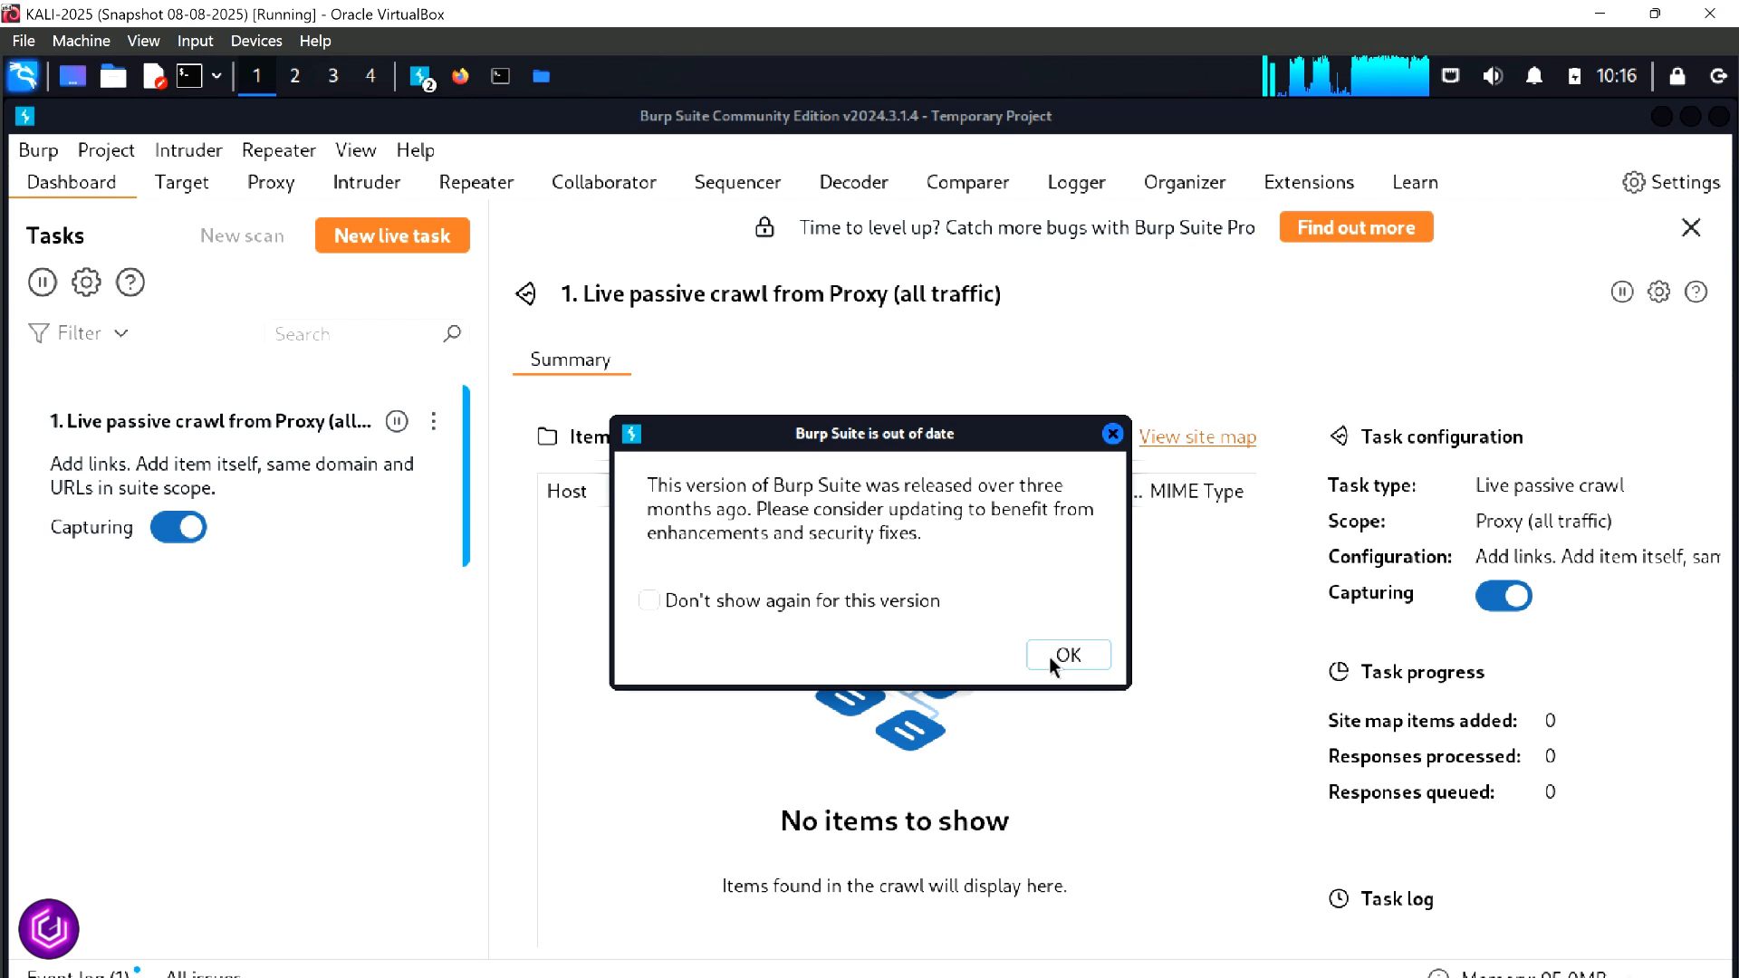
left_click(1050, 655)
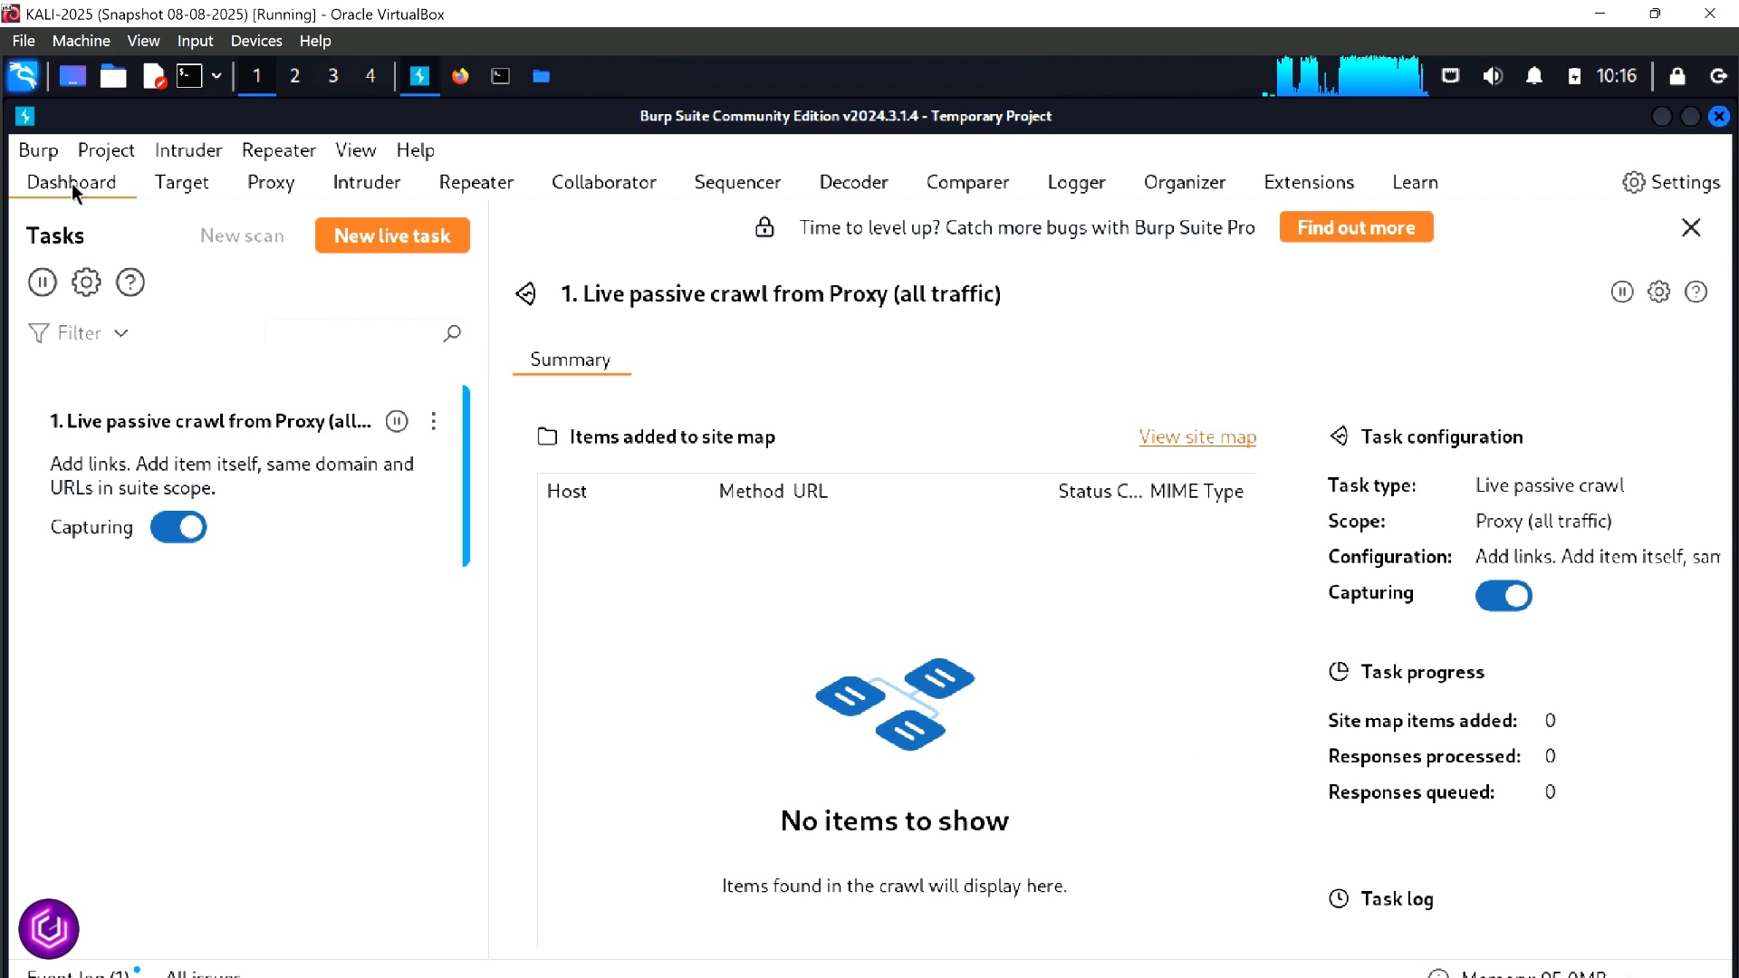
Check the port and bind address of Burp's existing proxy listener in the proxy settings without changing them
left_click(265, 187)
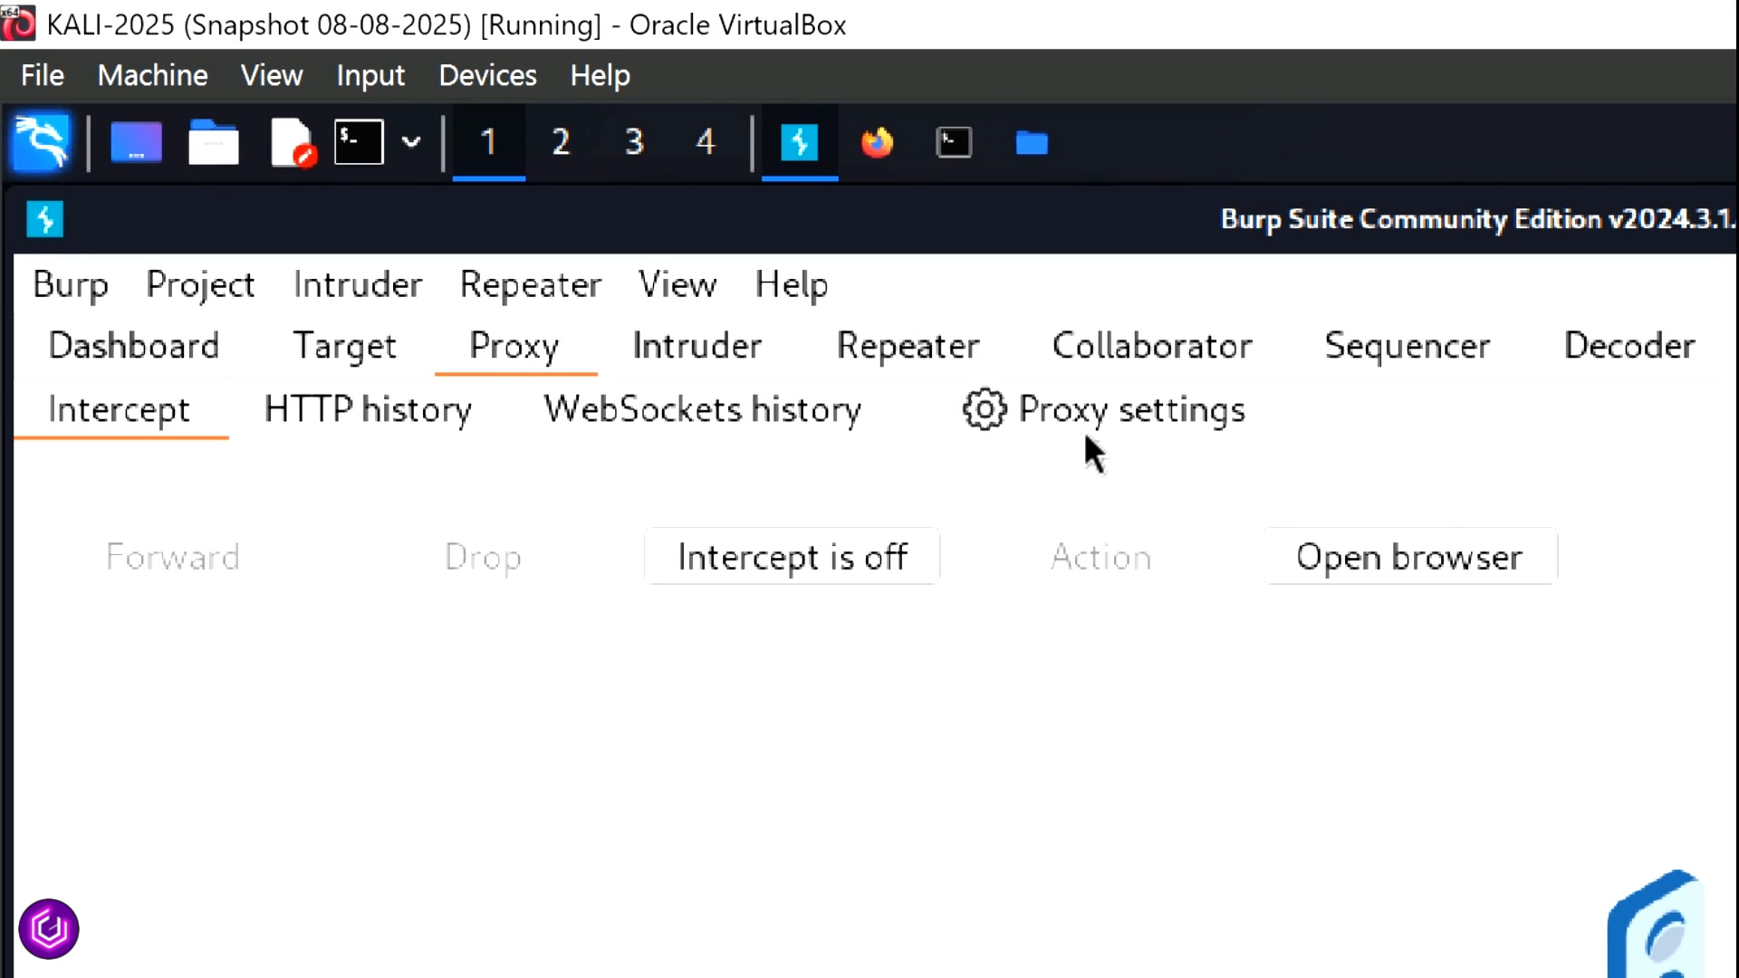
left_click(1090, 428)
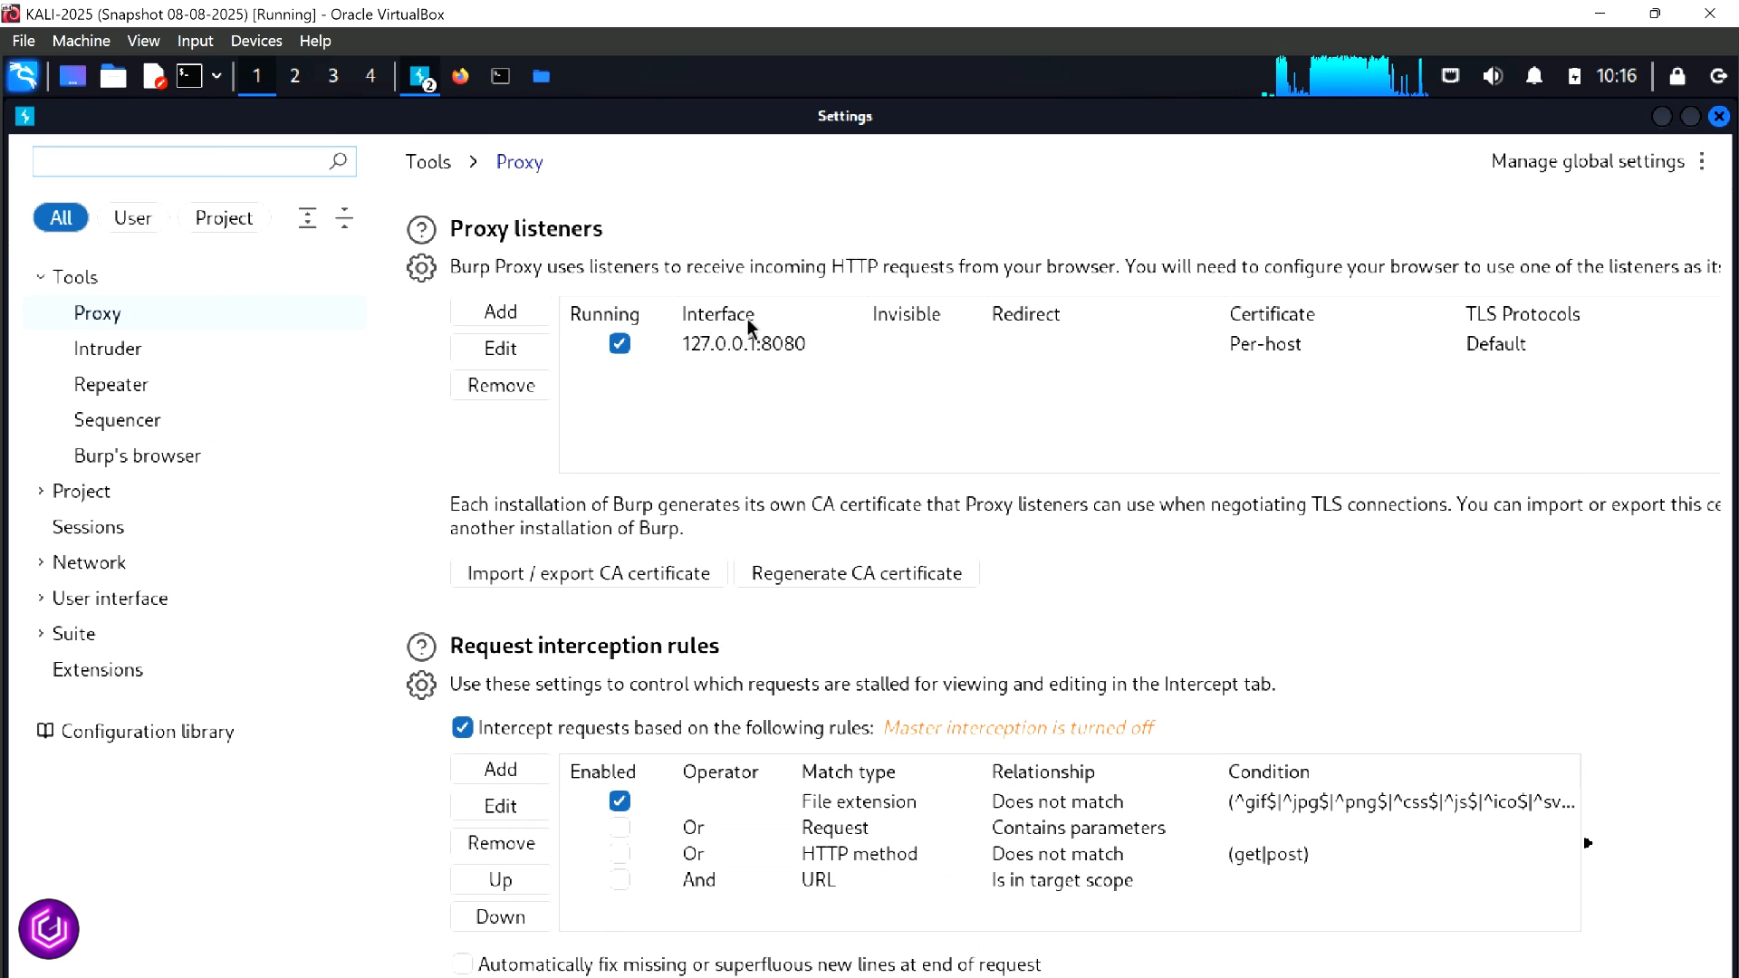
left_click(745, 341)
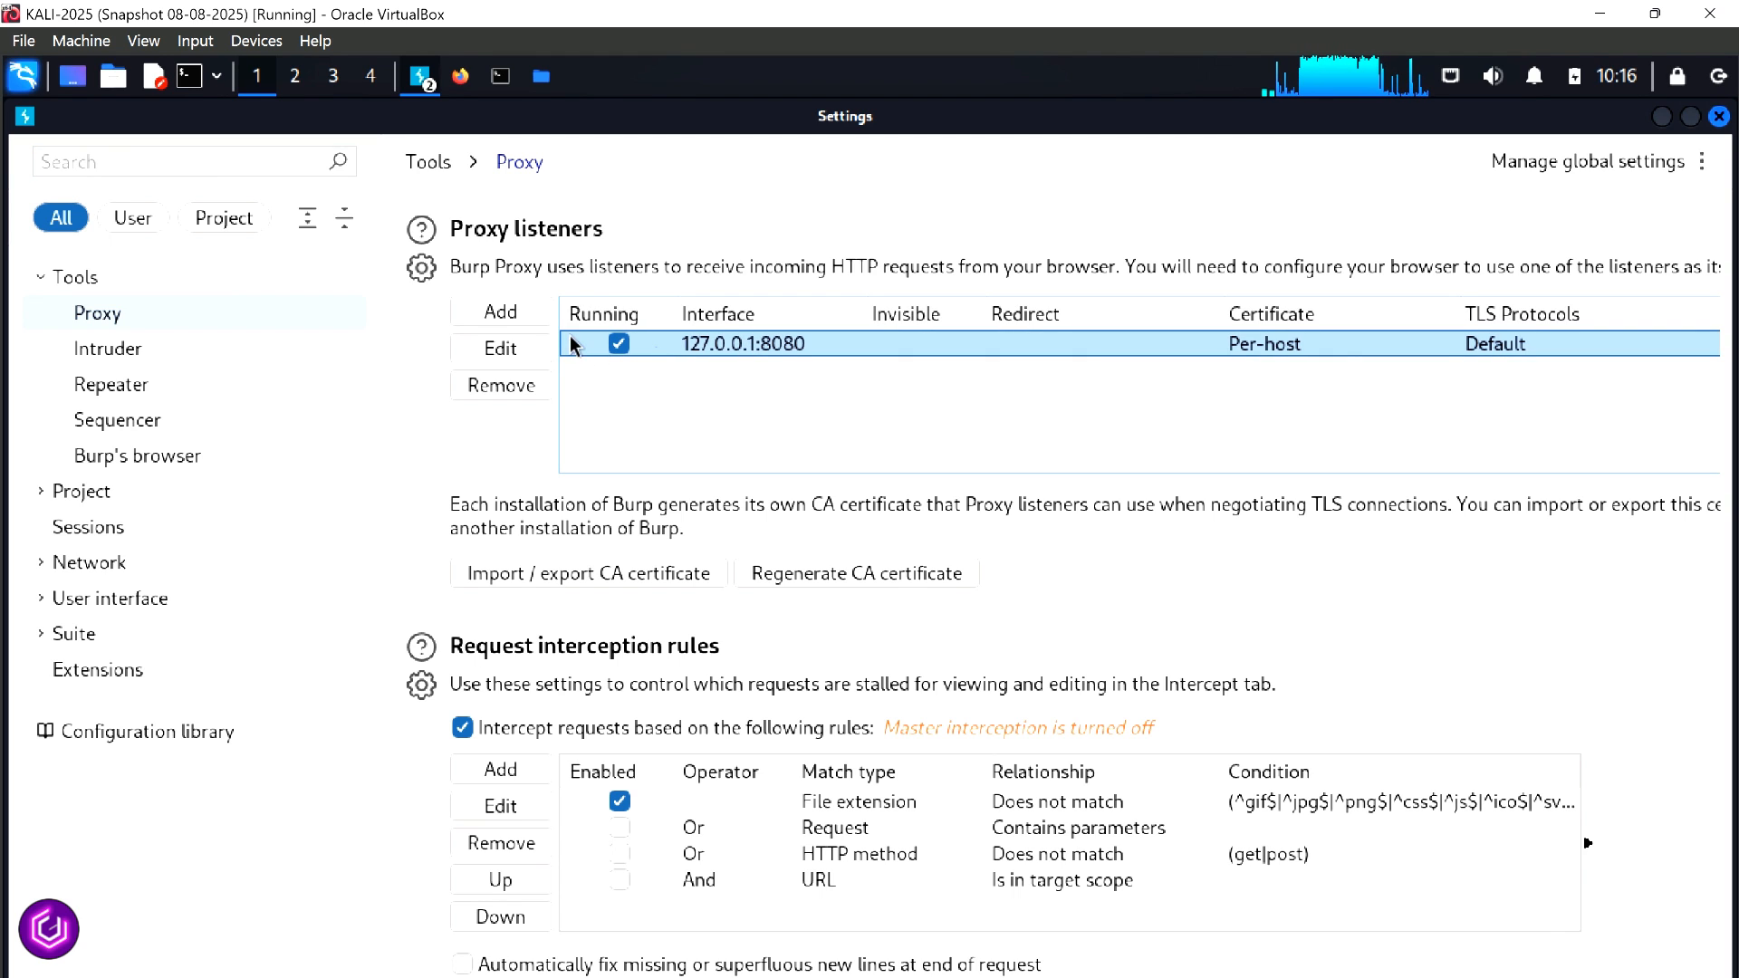
left_click(503, 348)
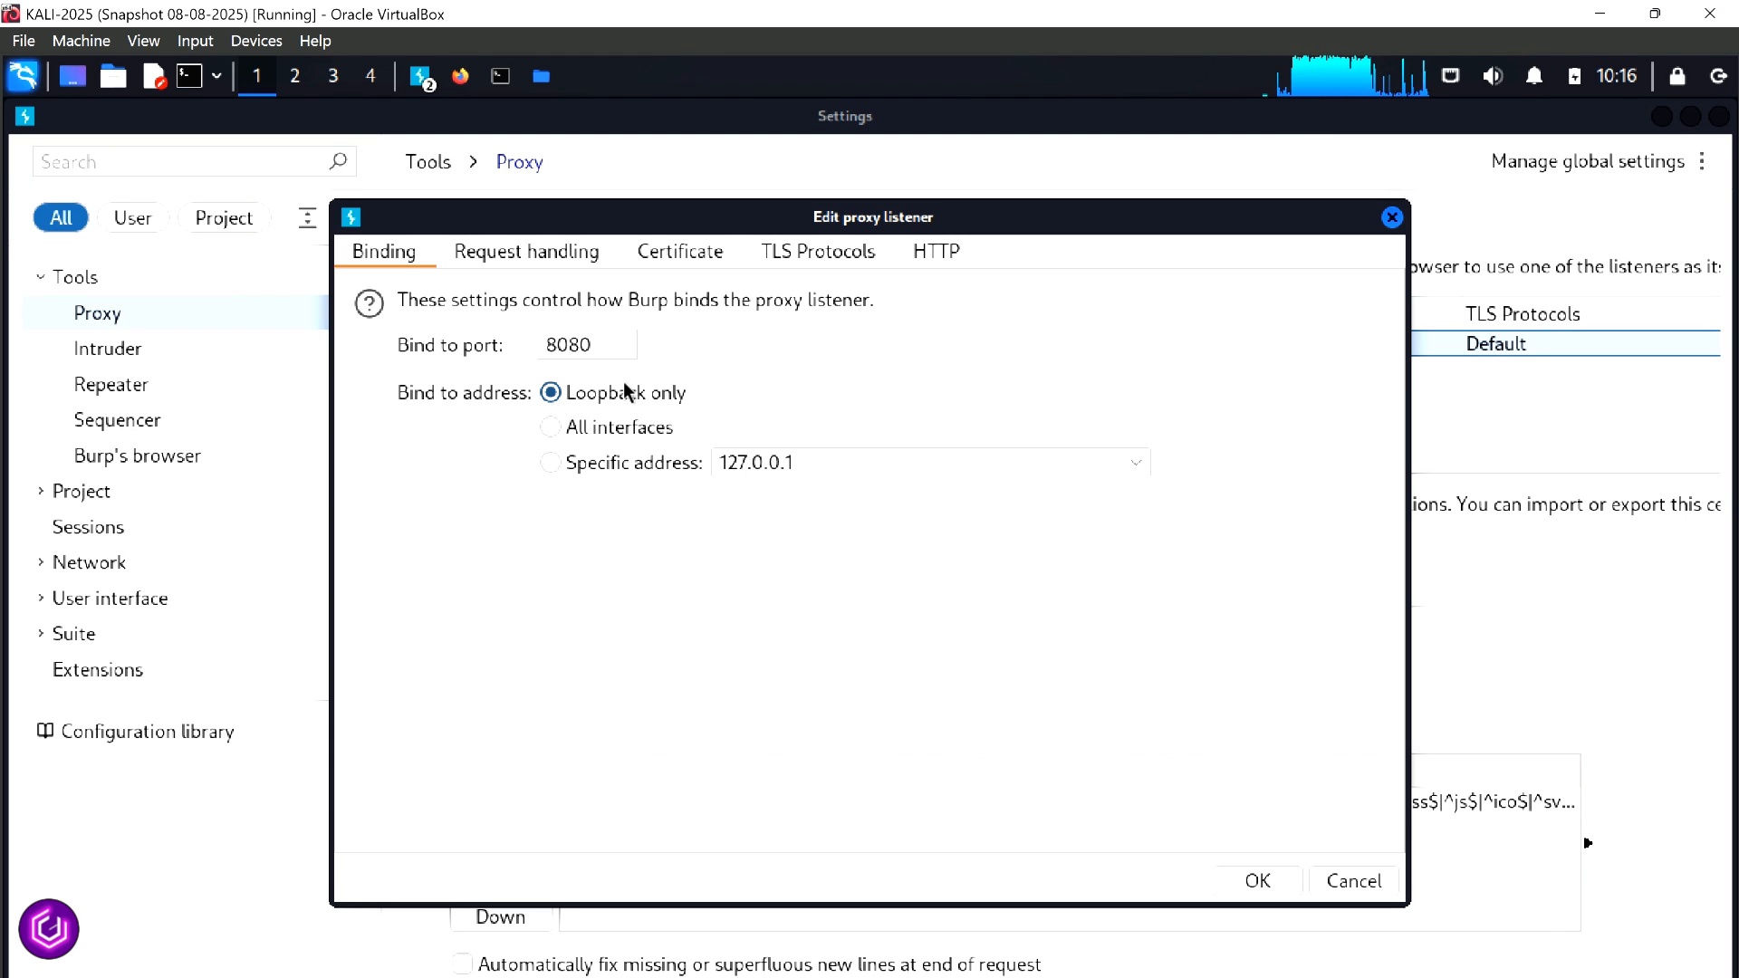
left_click(1352, 883)
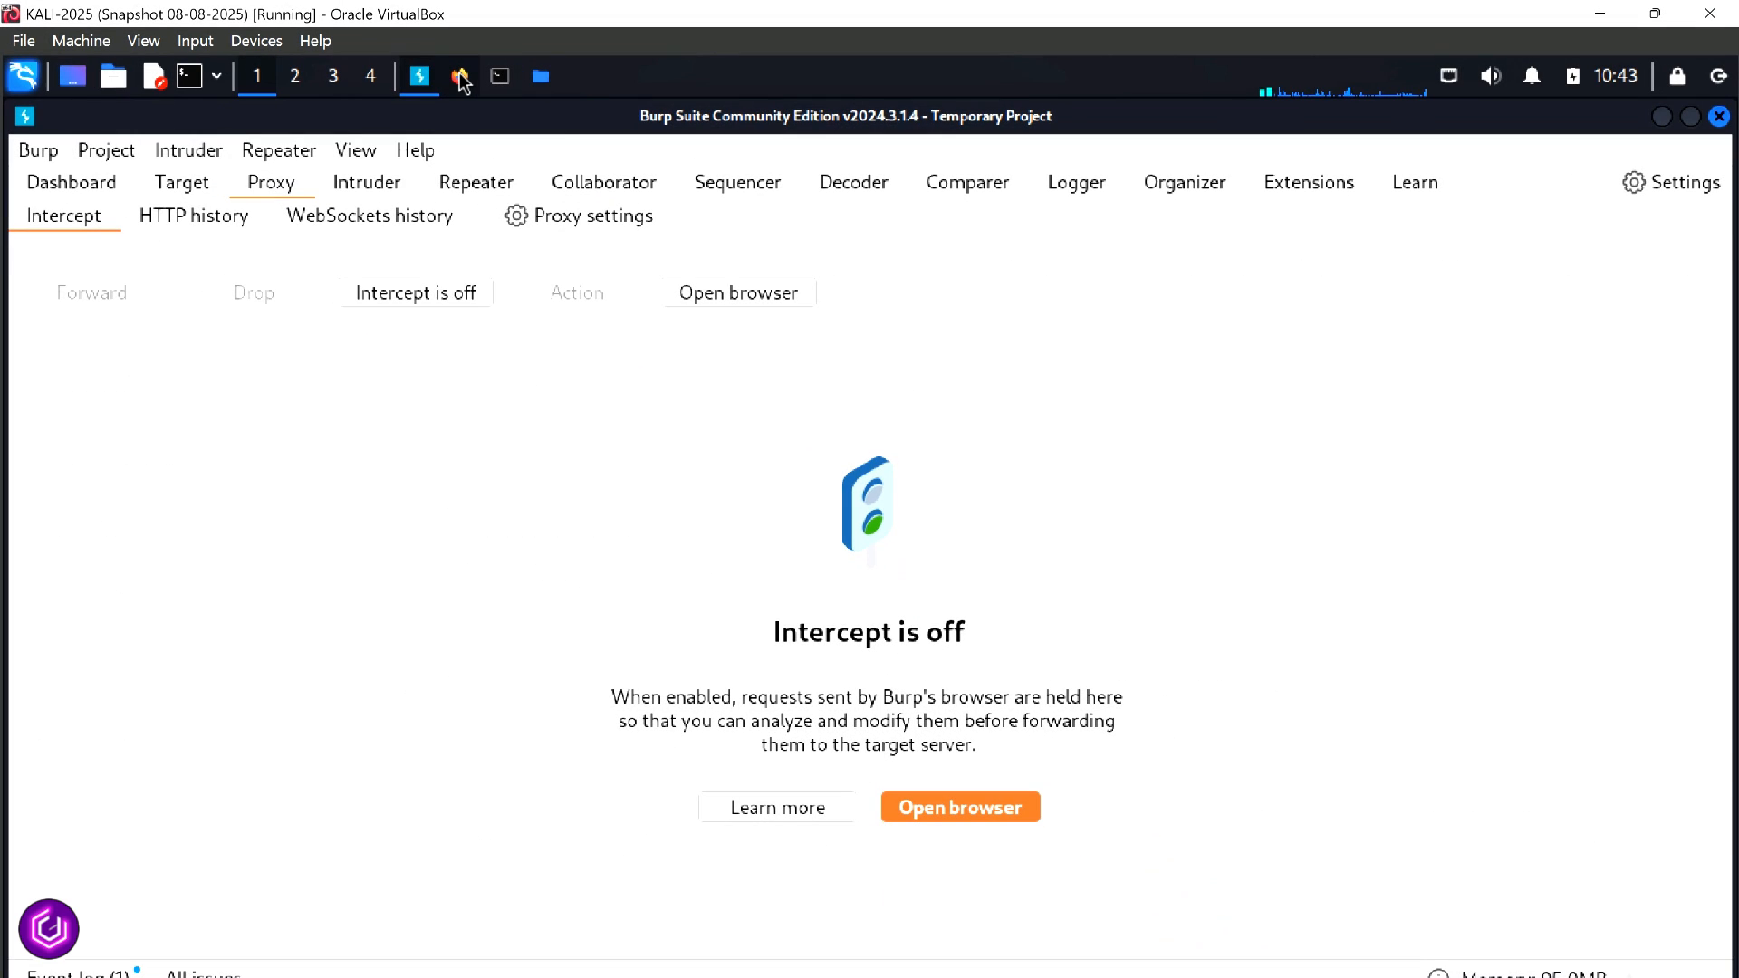
In Firefox, add and save a FoxyProxy HTTP proxy titled http-burp with hostname 127.0.0.1 and port 8080
left_click(460, 77)
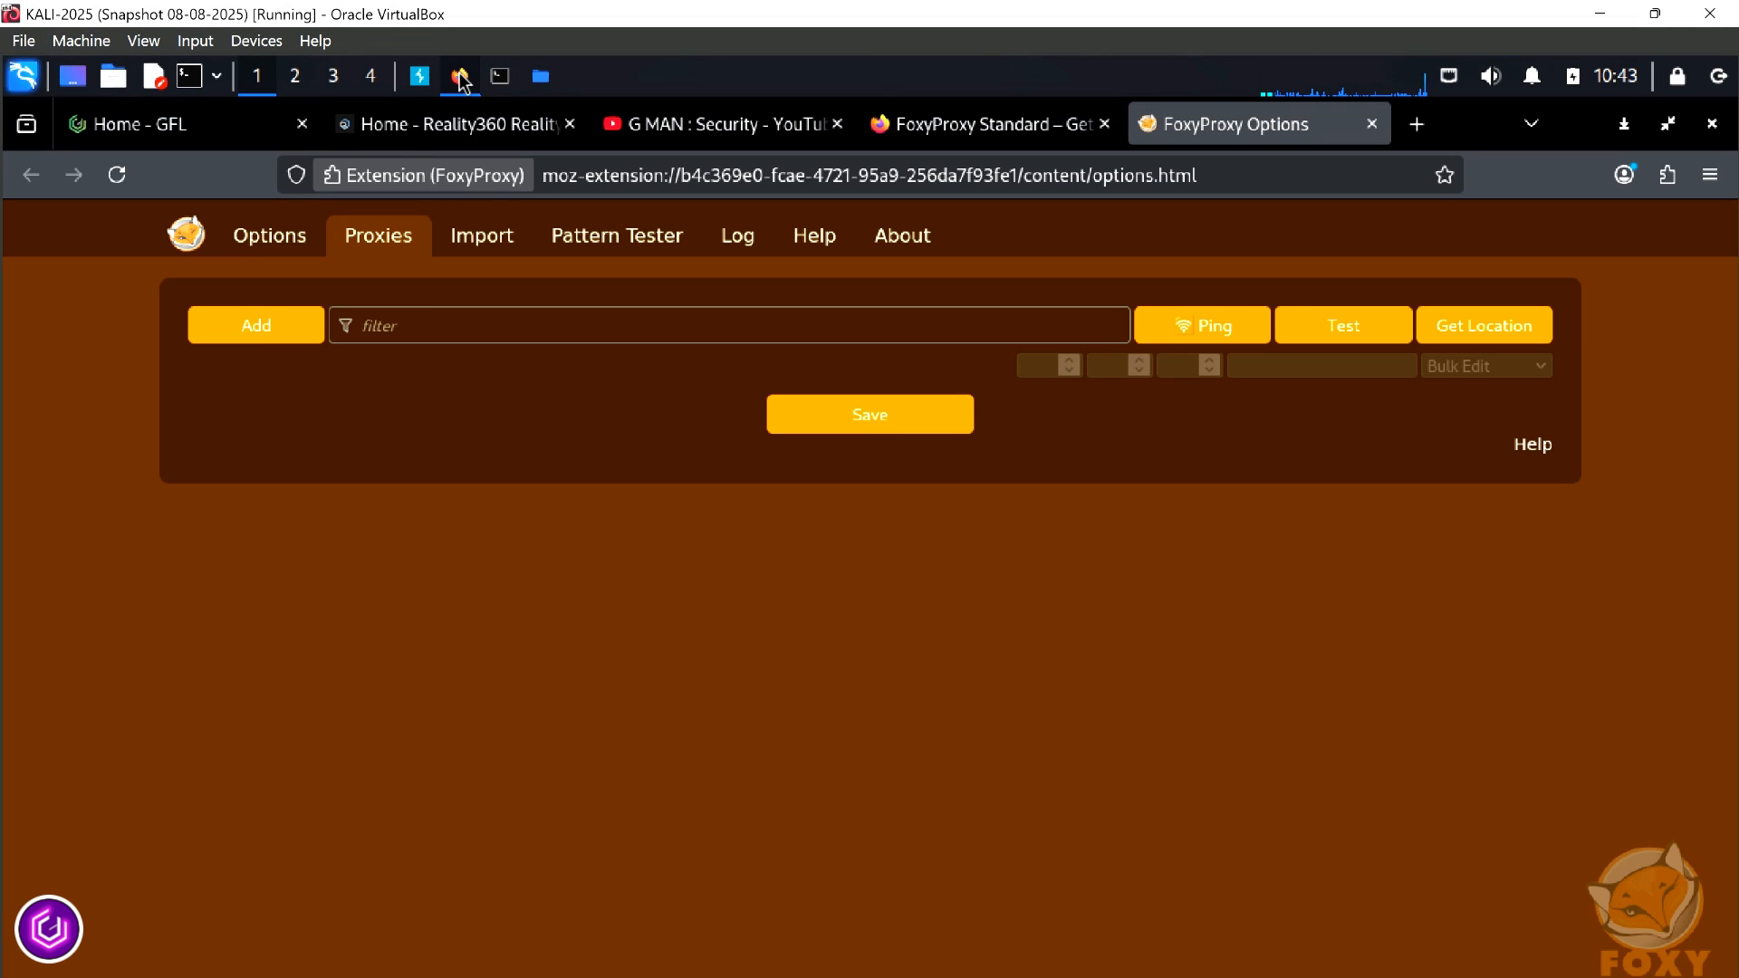
left_click(276, 331)
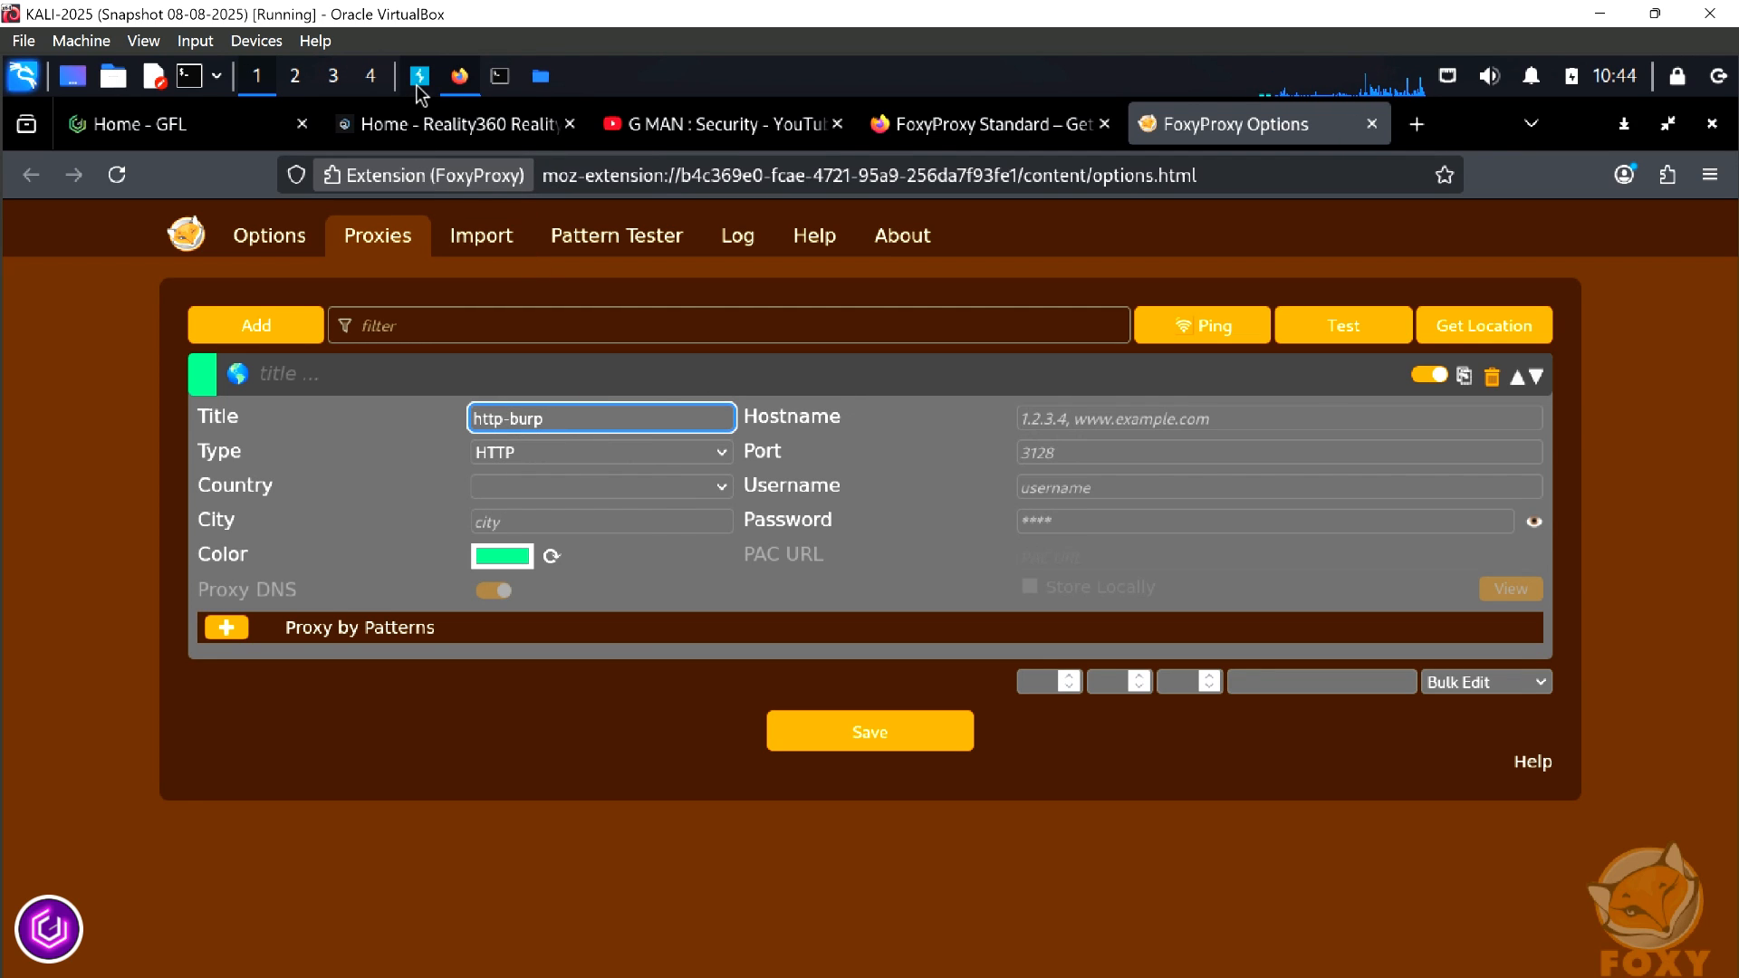
left_click(1084, 417)
type("127.0.0.1")
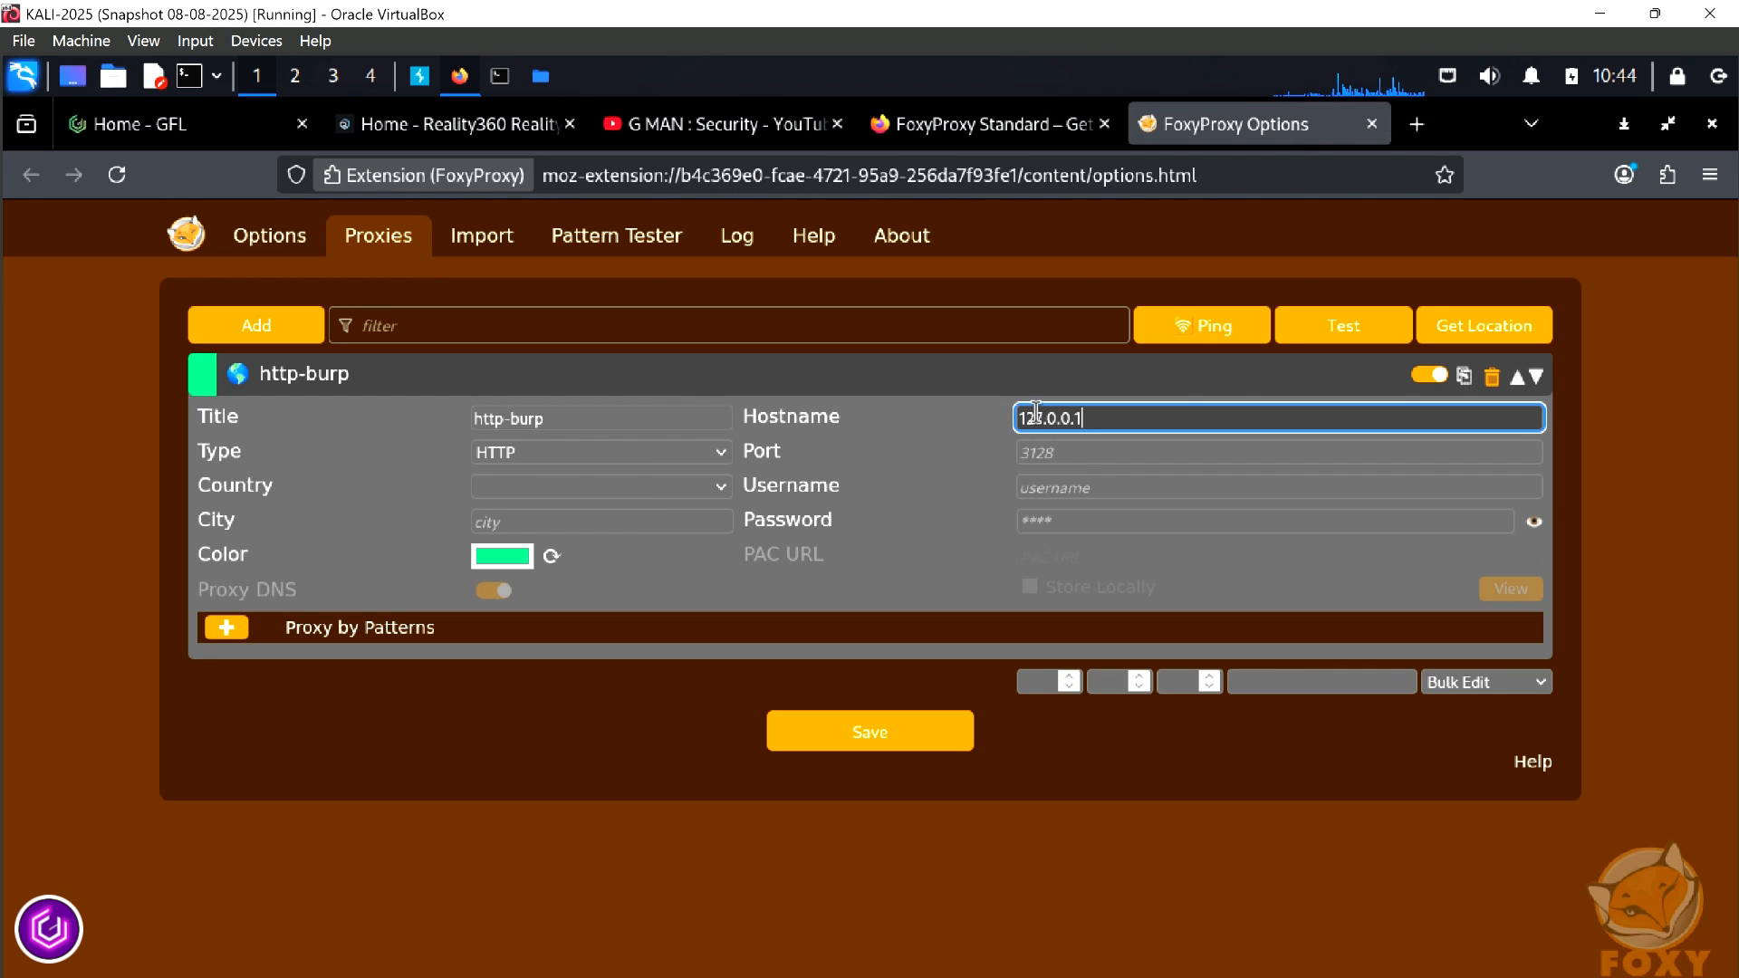
left_click(1072, 454)
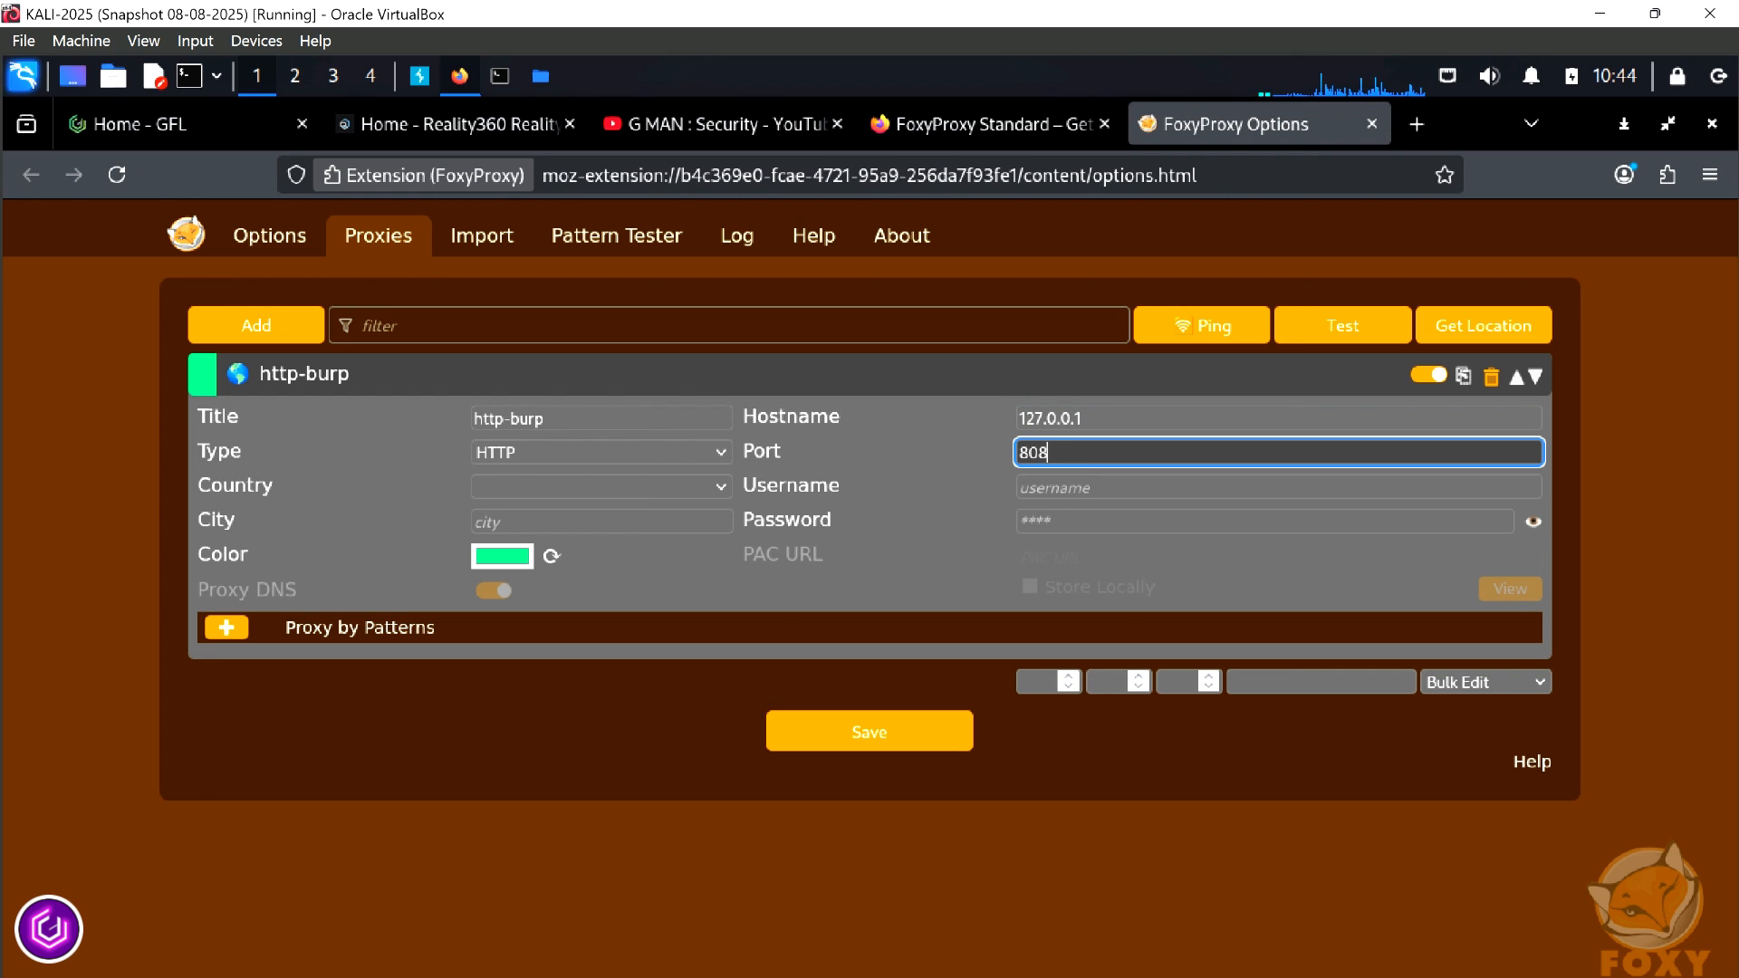
left_click(867, 735)
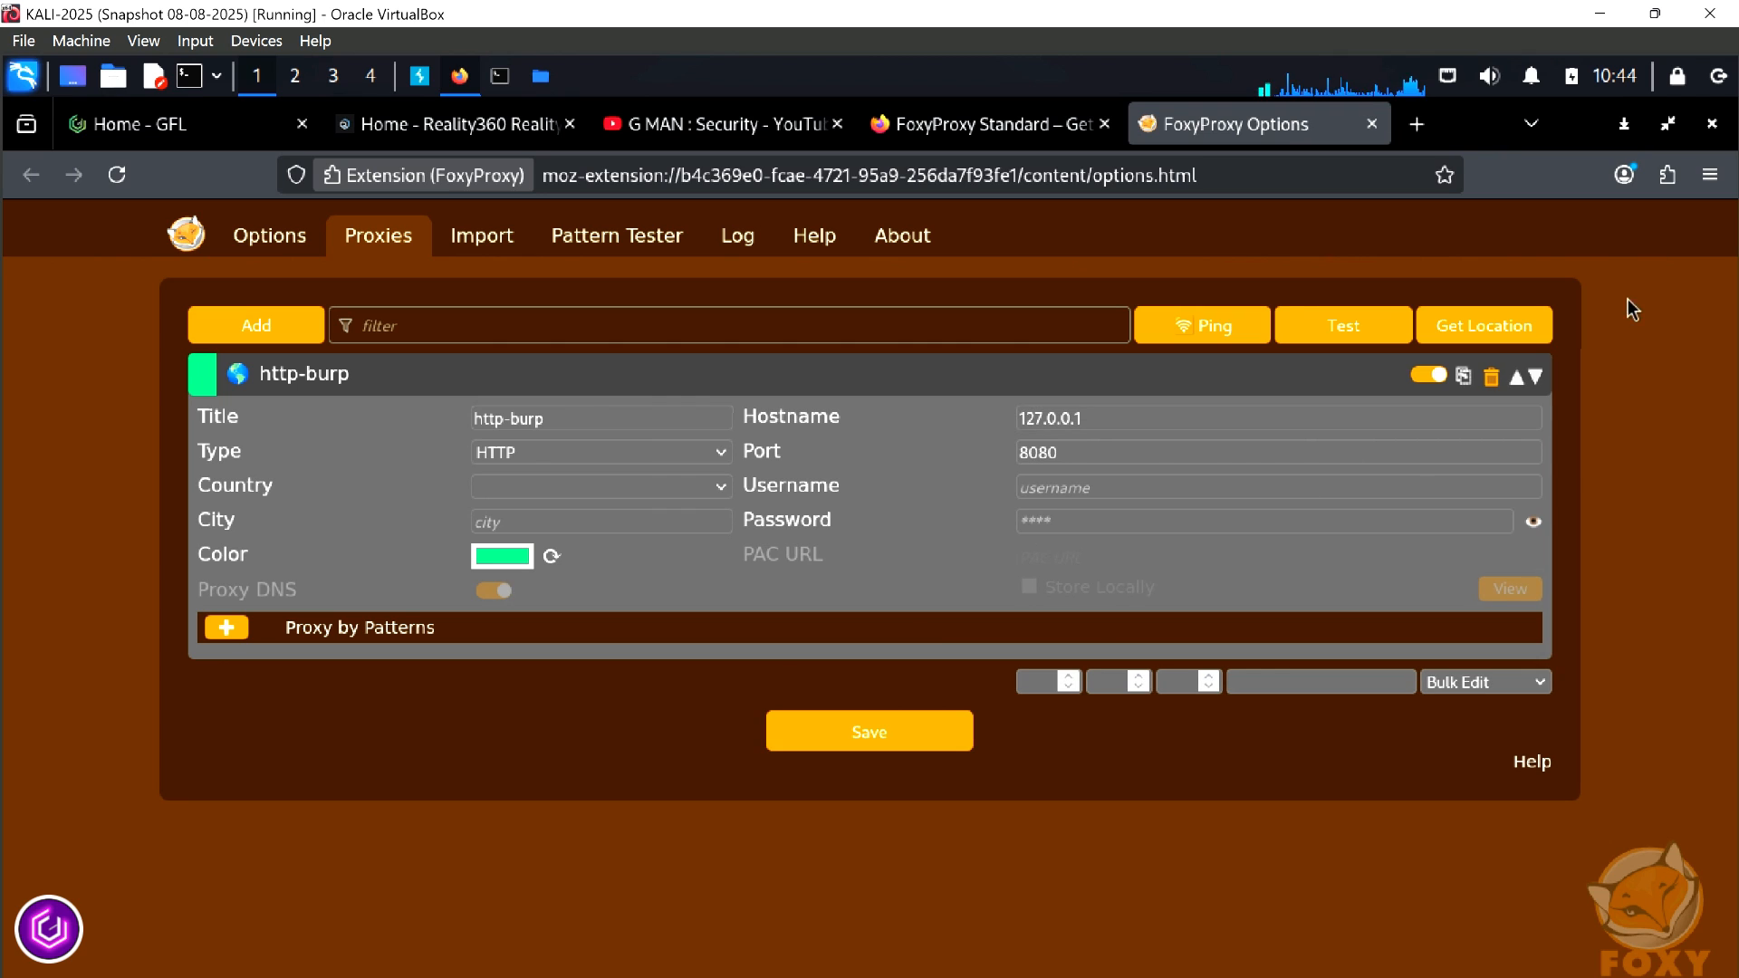
Activate the http-burp proxy in FoxyProxy and turn request interception on in Burp Suite
left_click(1624, 175)
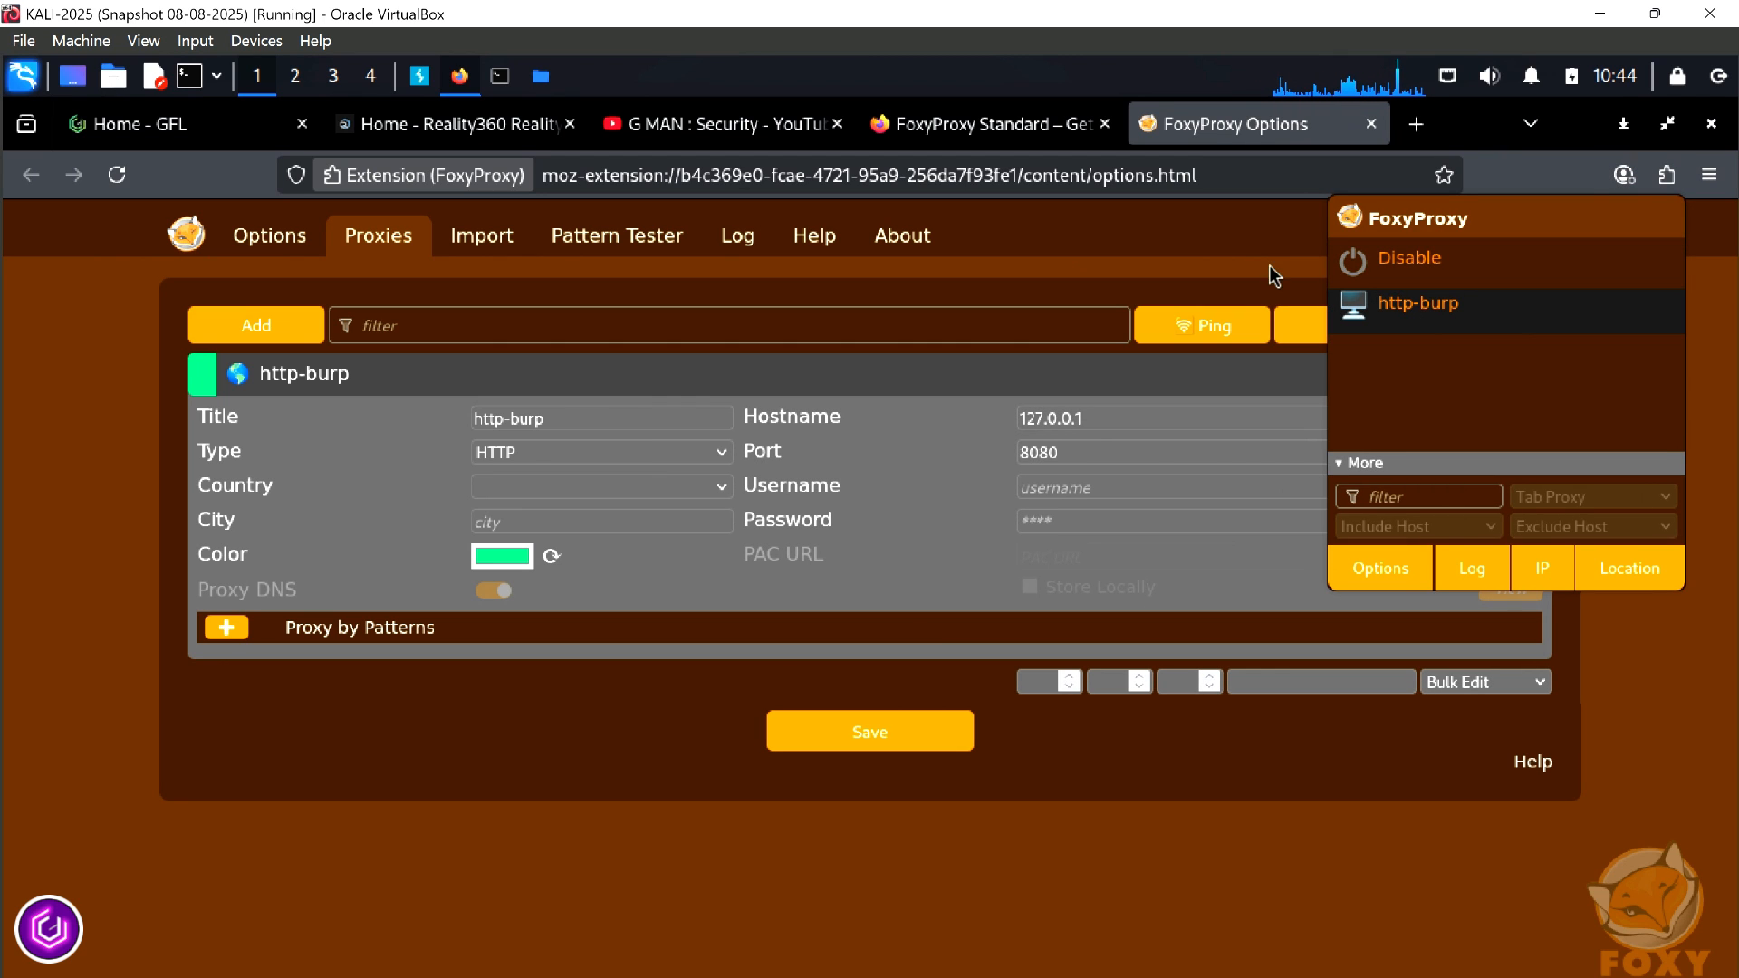
left_click(421, 80)
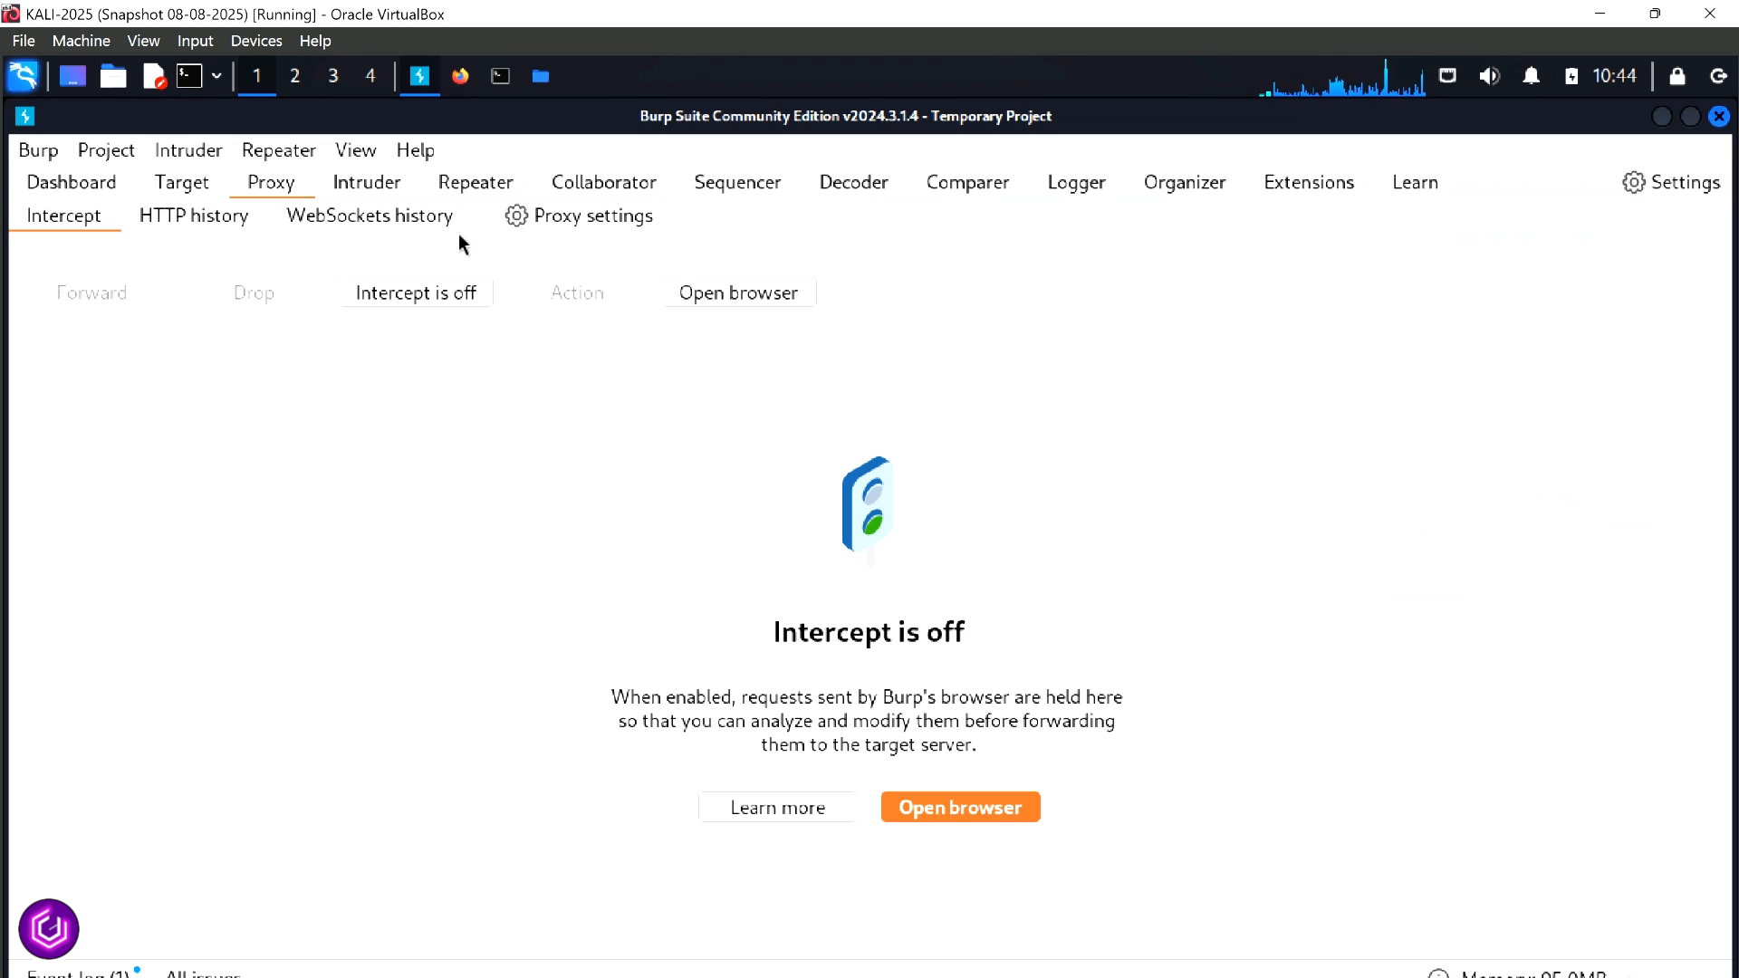
left_click(422, 298)
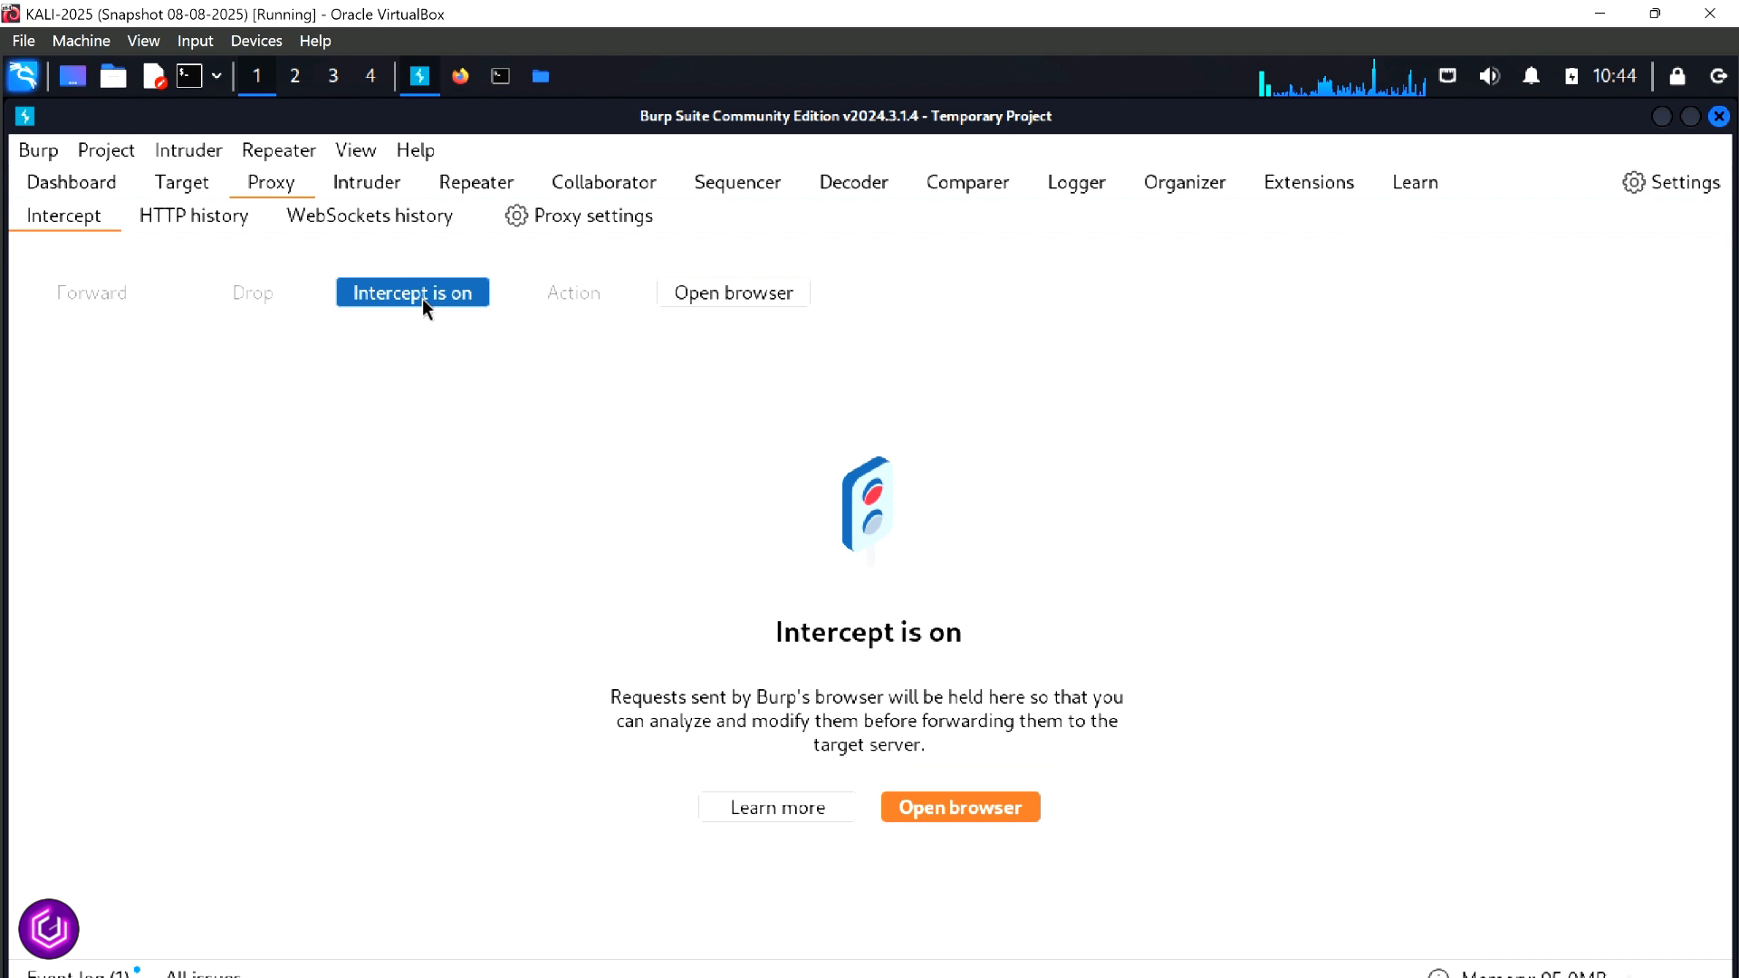
Switch to Firefox and test the proxy by visiting bbc.co.uk in a new tab
left_click(460, 76)
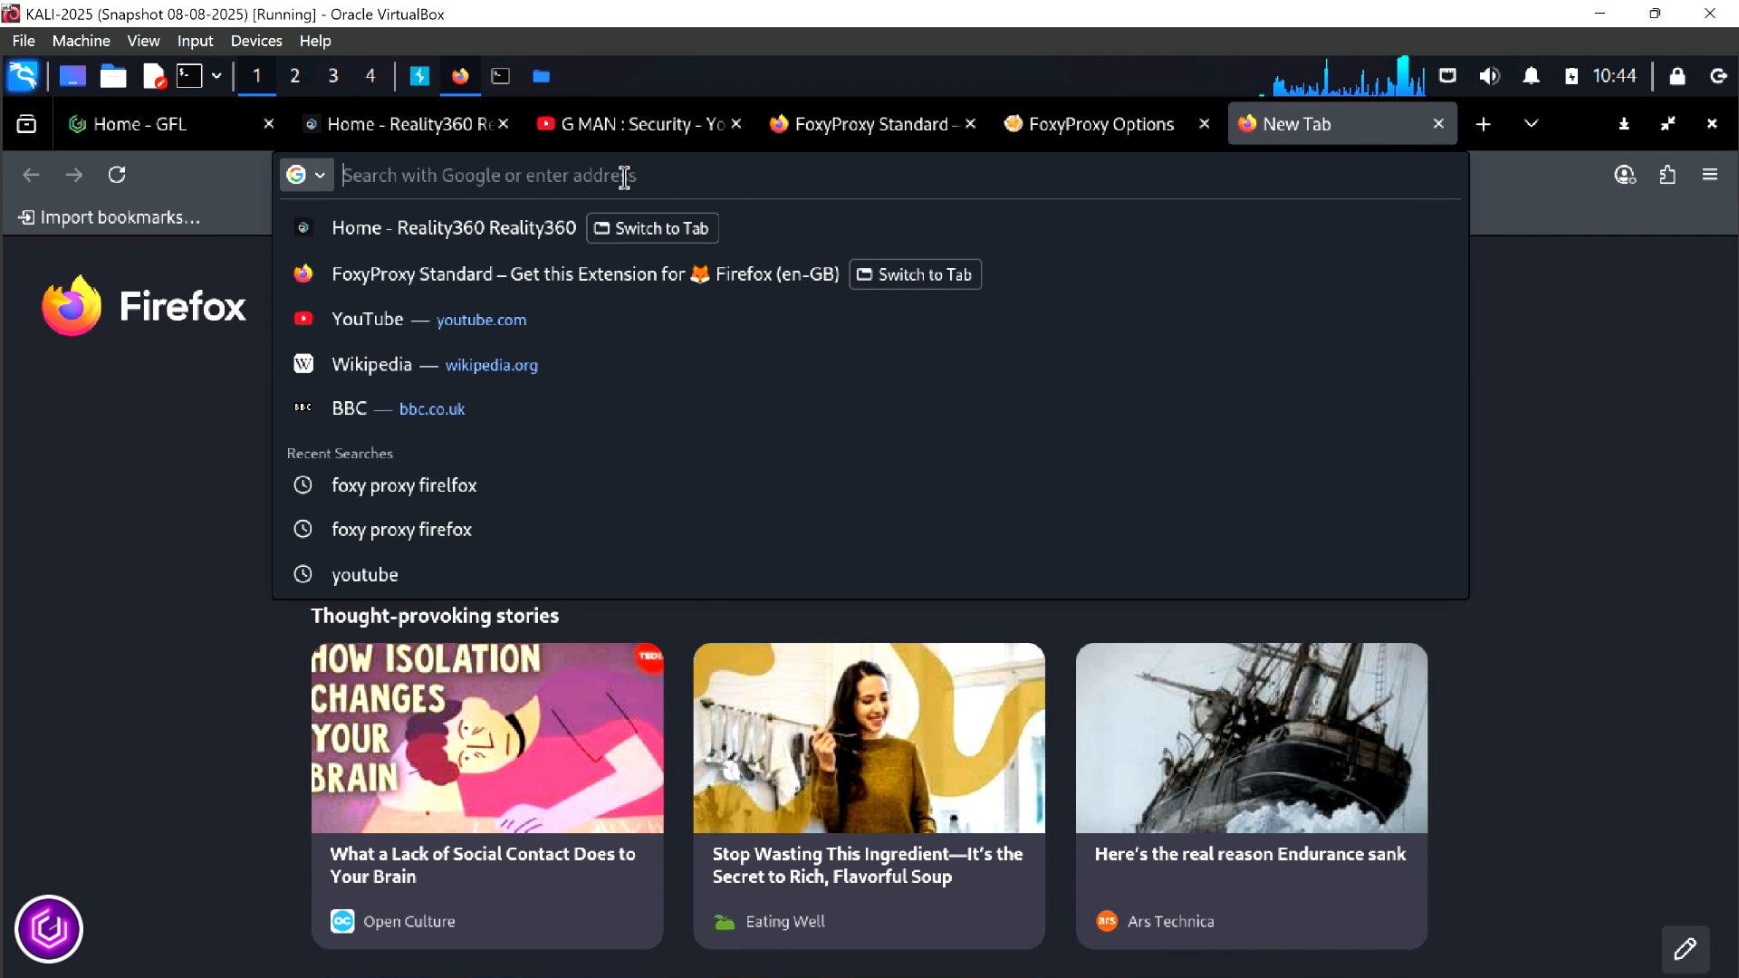
type("bbc.co.uk")
key("Return")
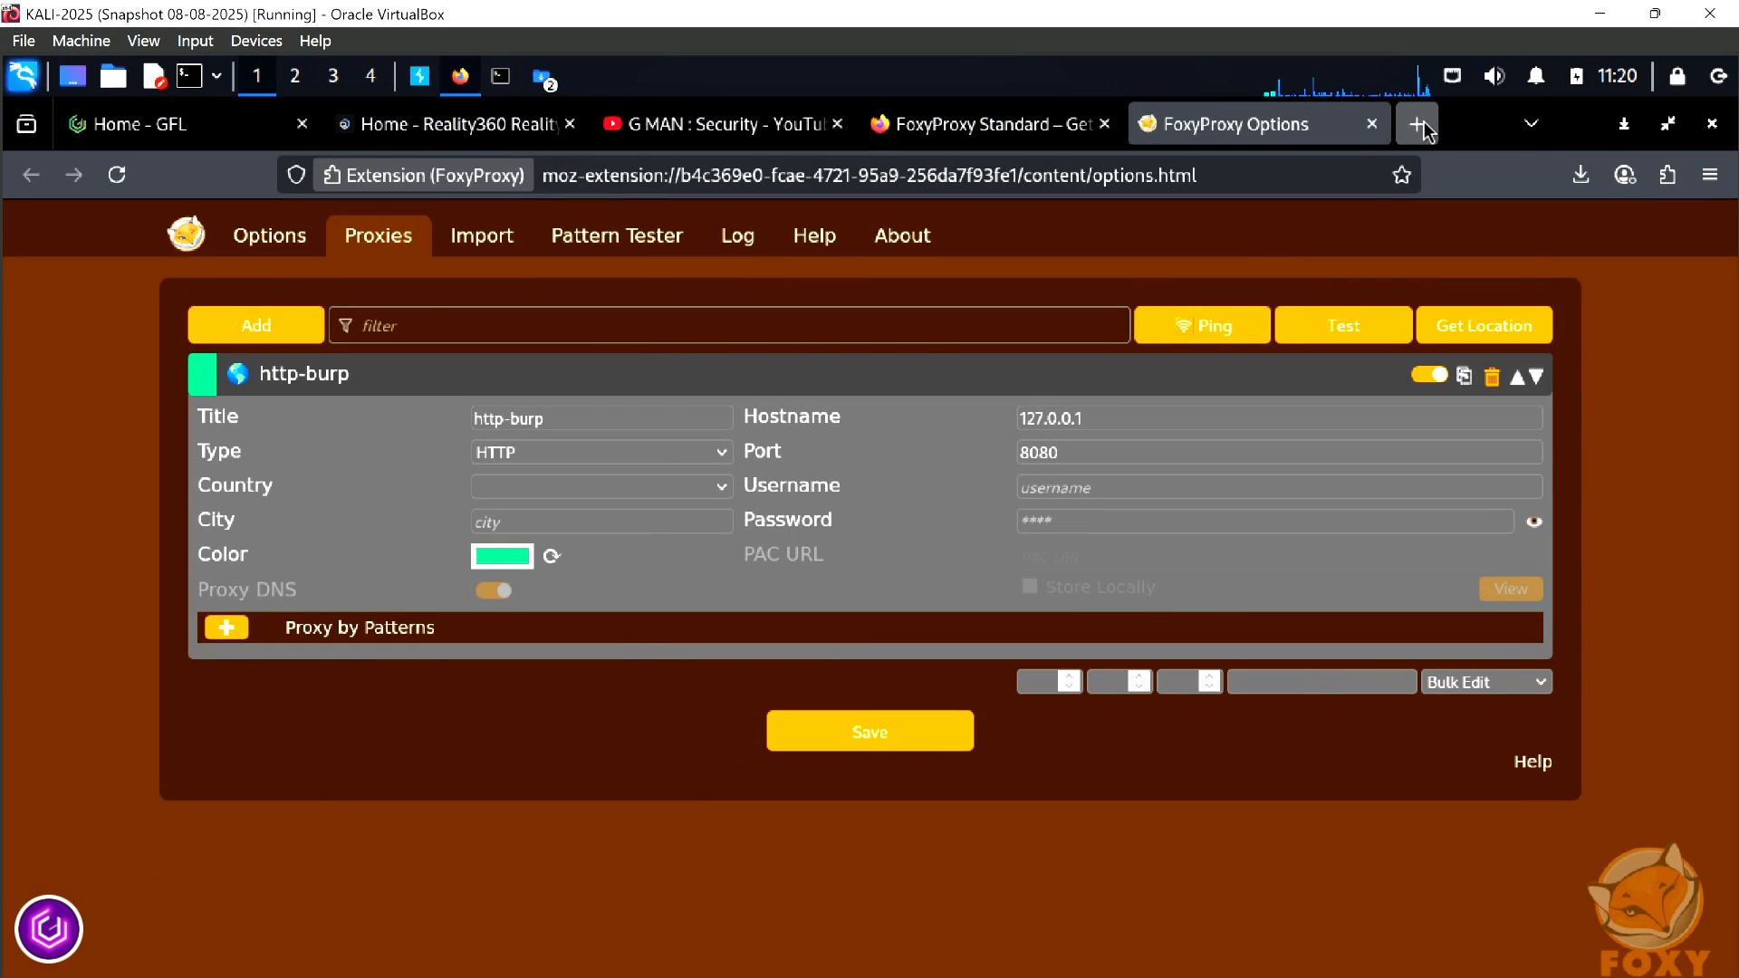
left_click(1424, 123)
left_click(1196, 167)
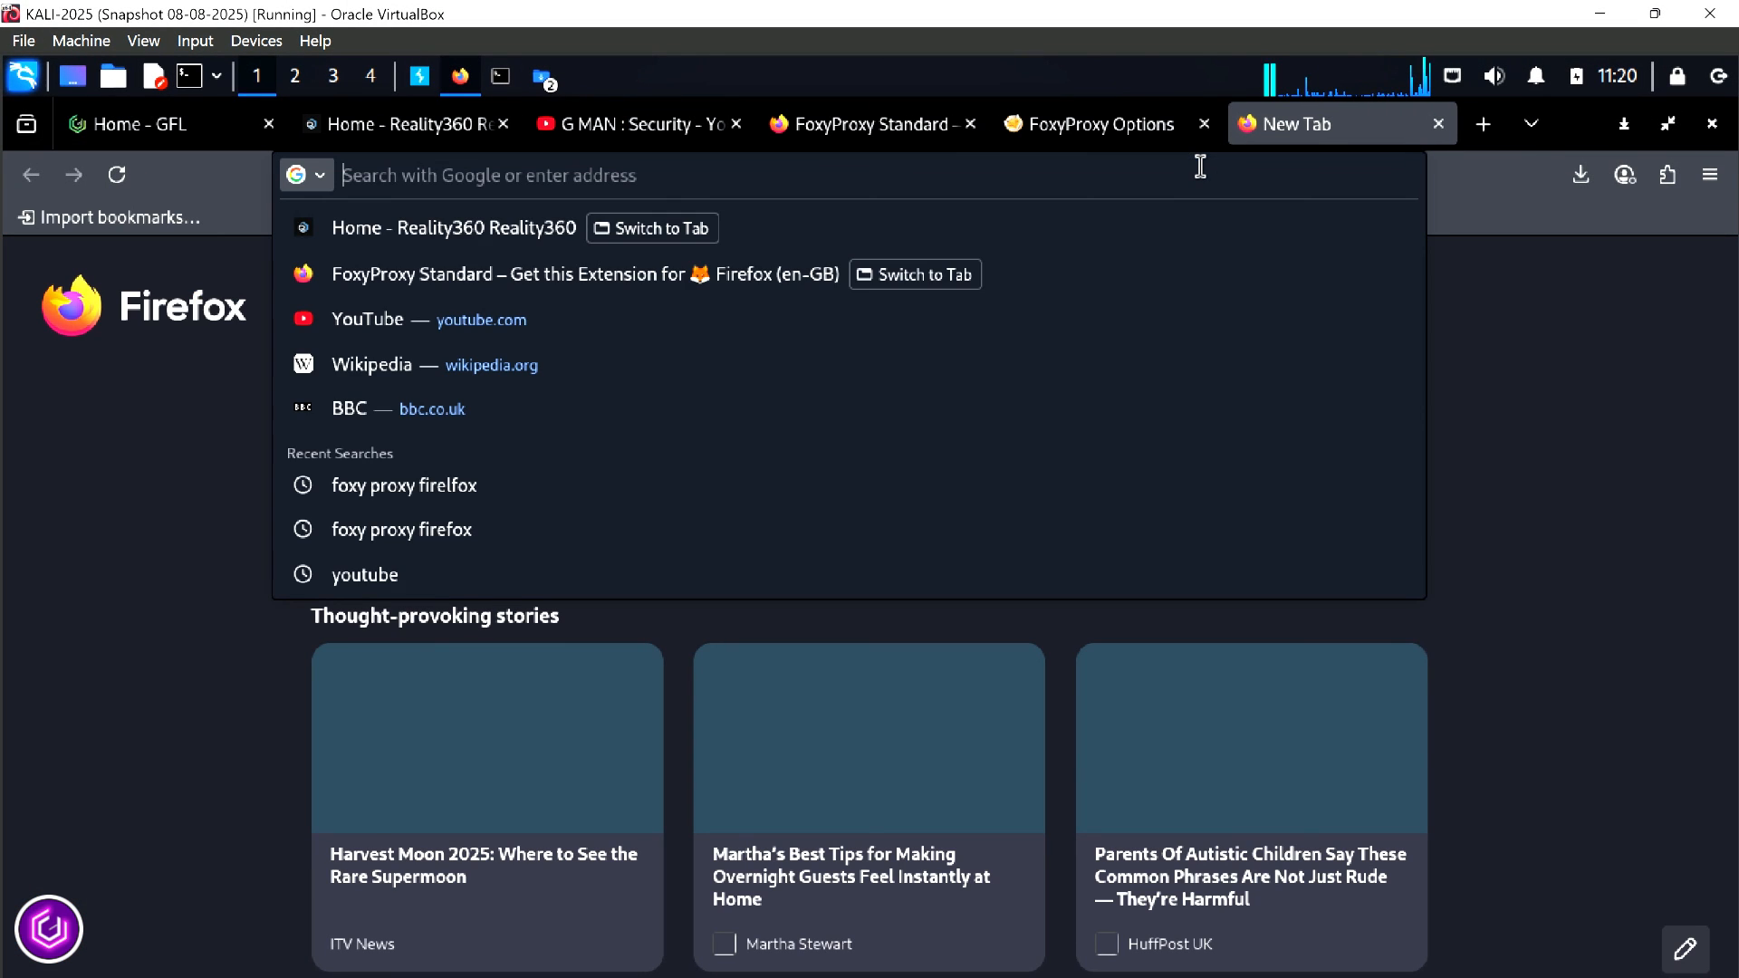
type("http://")
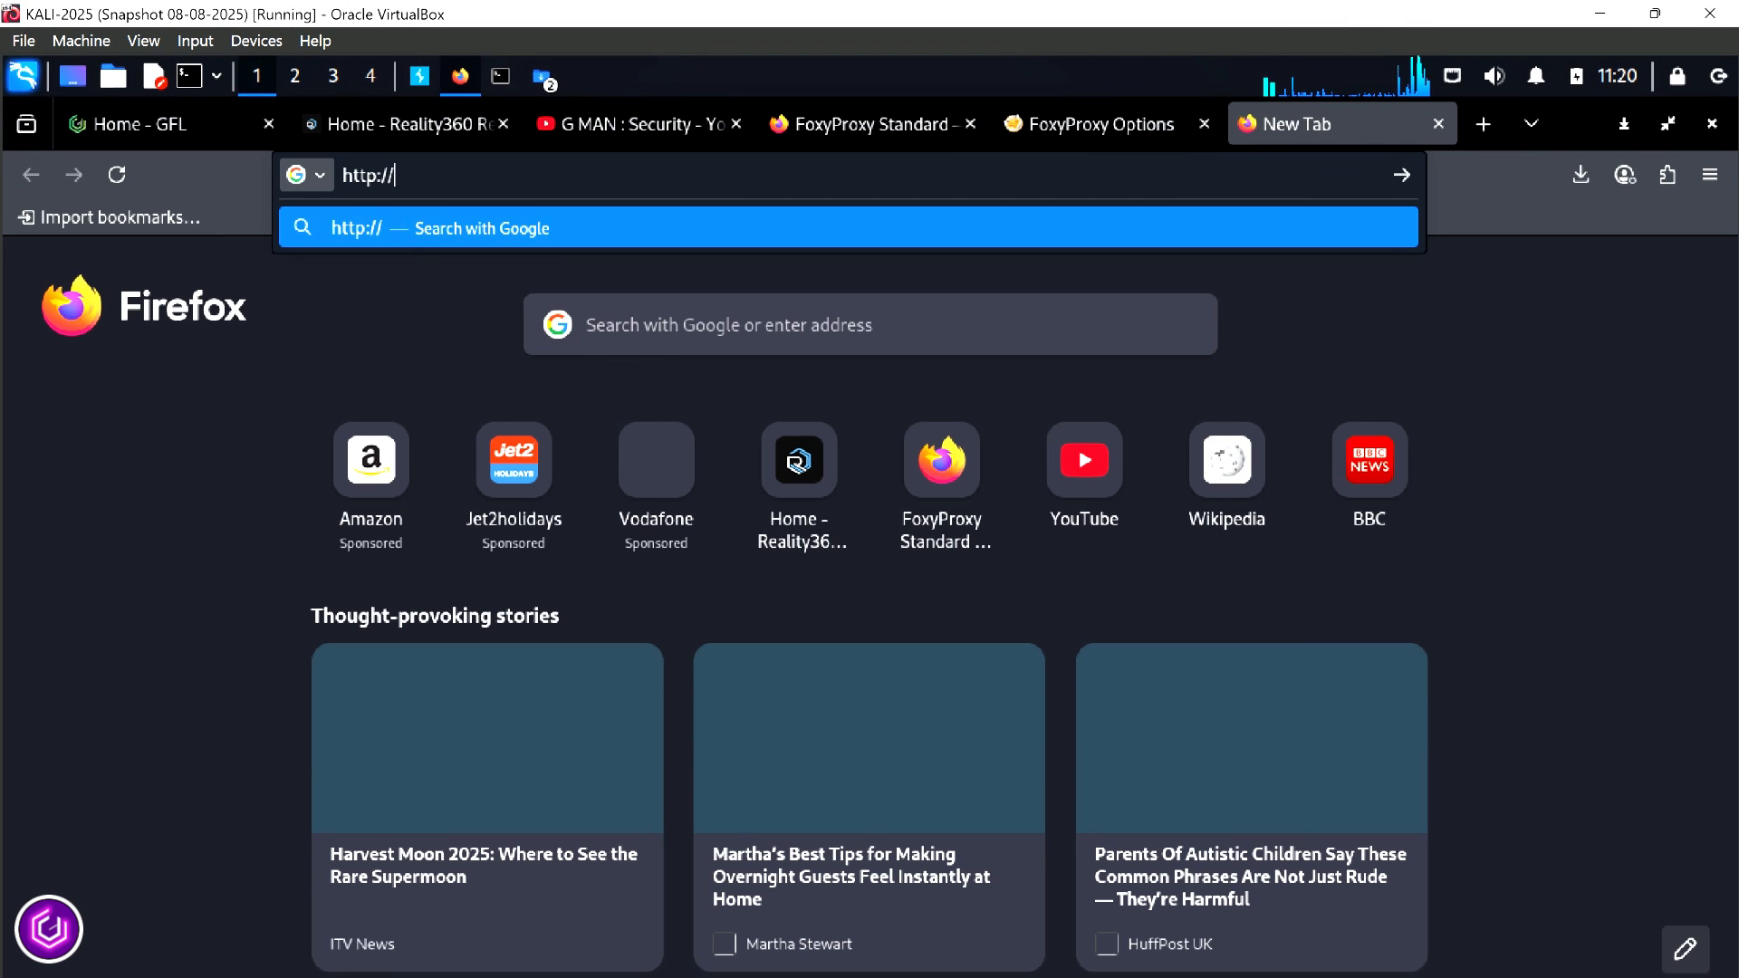
type("burpsuite")
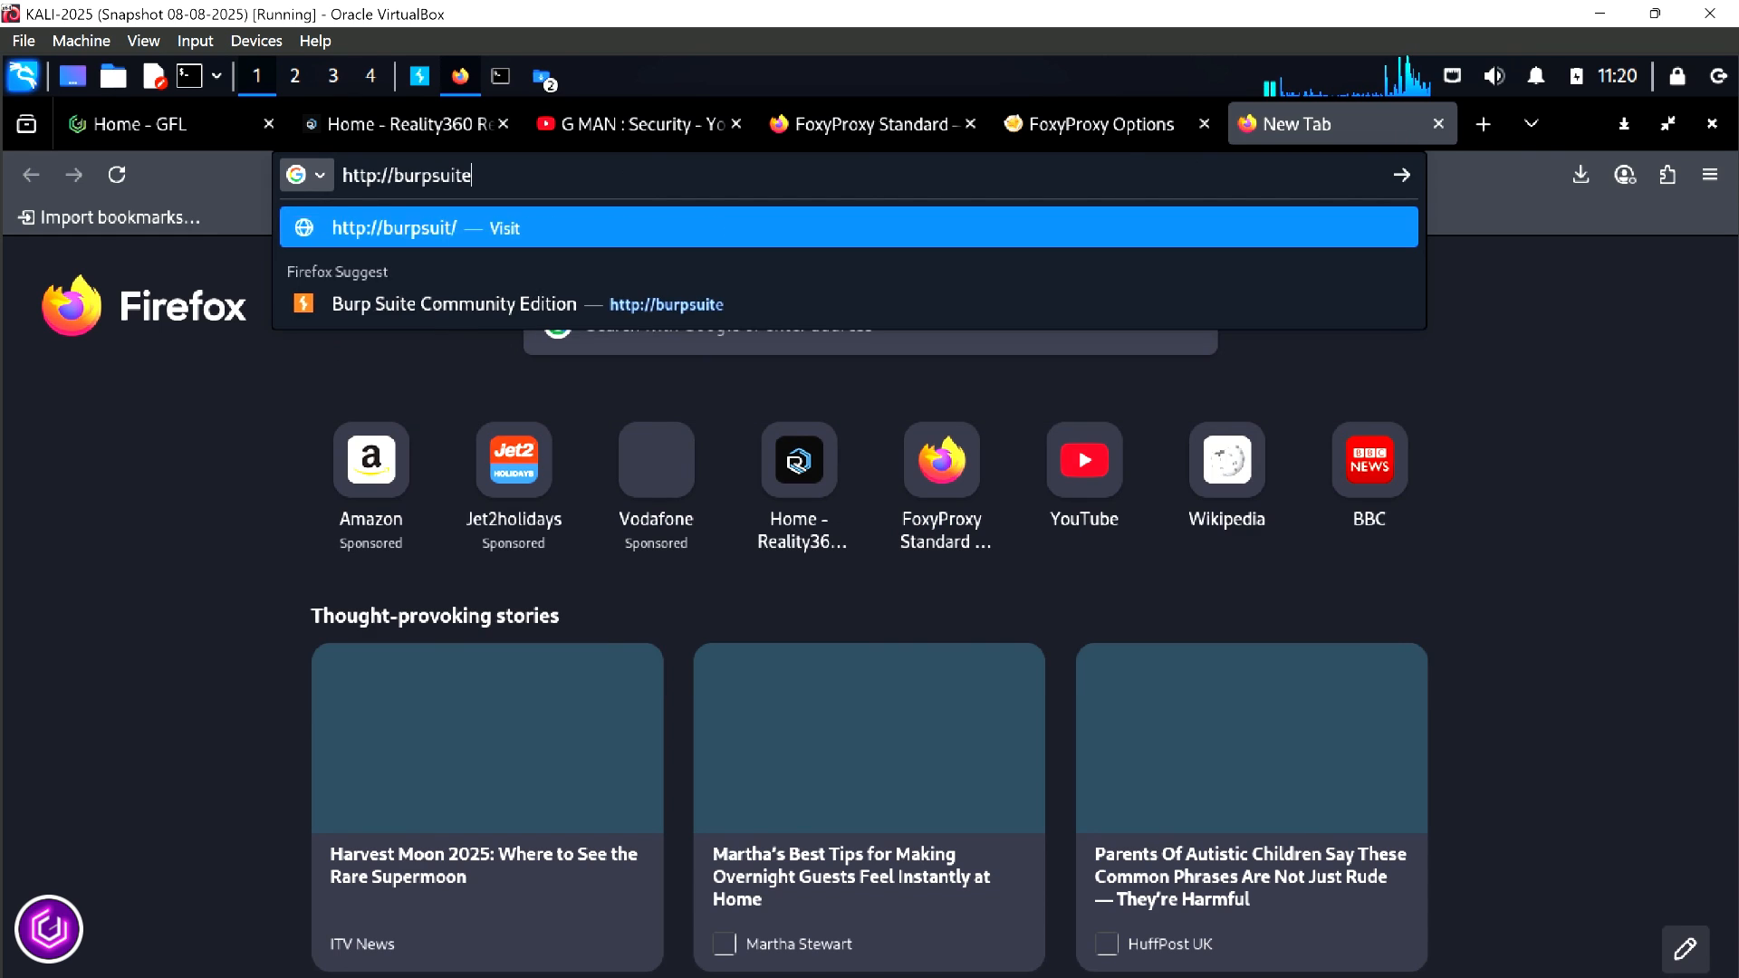
key("Return")
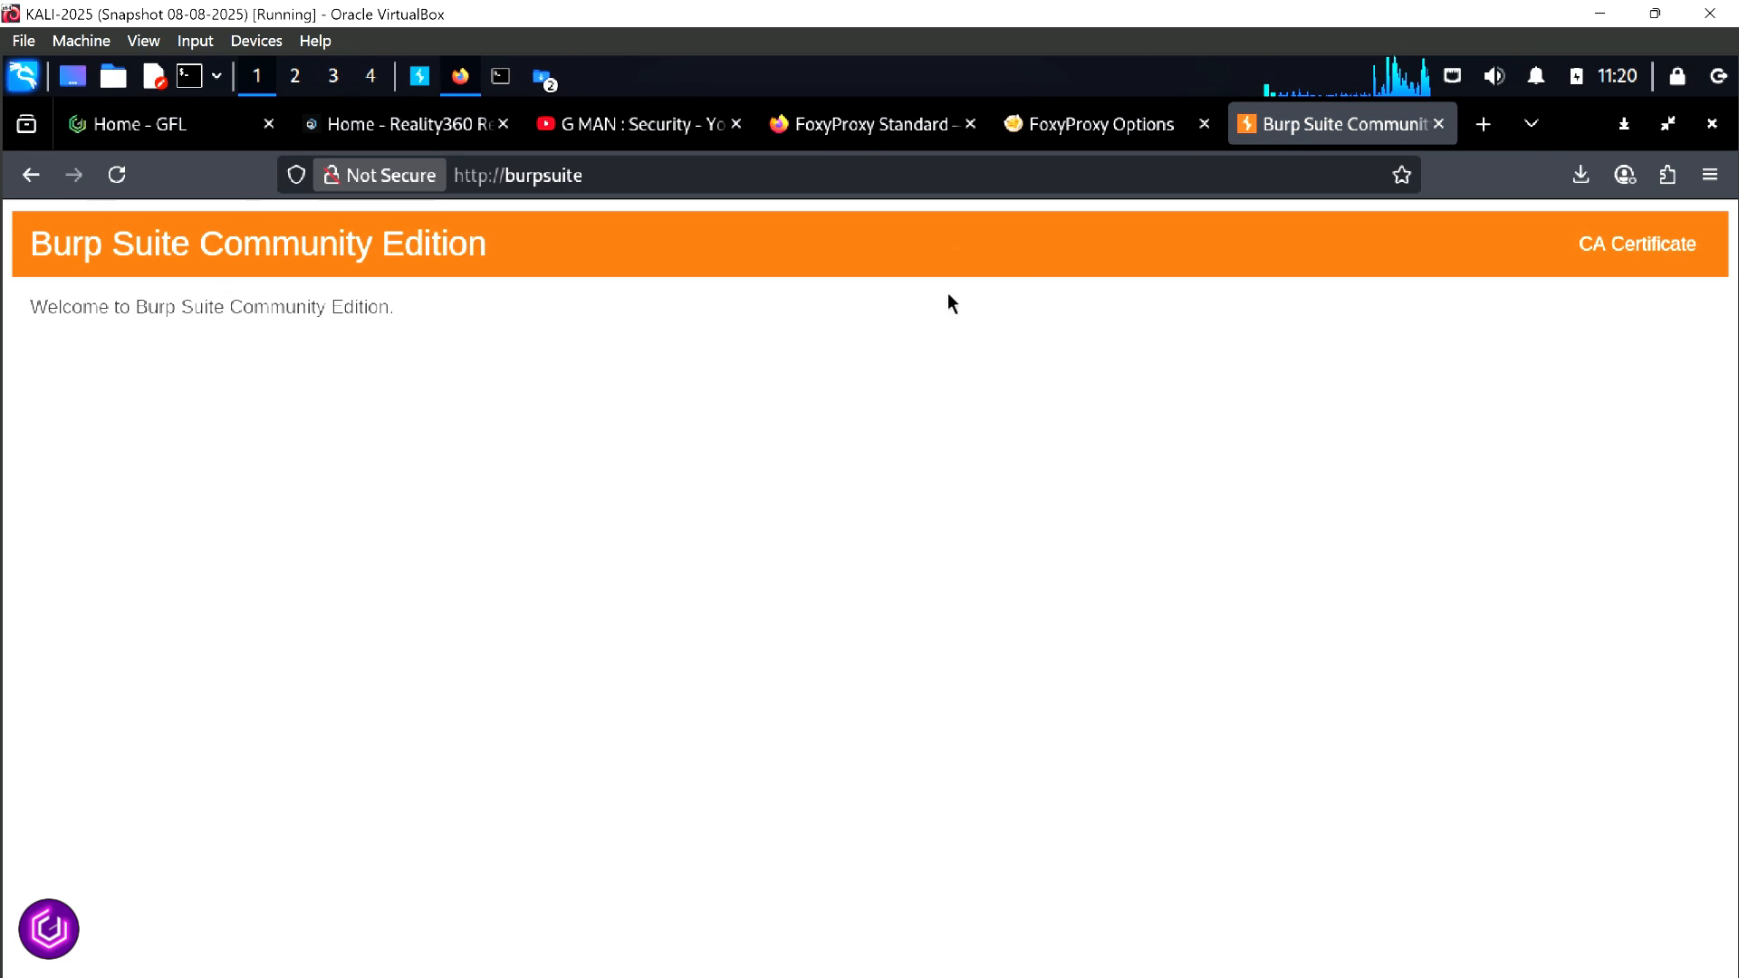
Download Burp's CA certificate and show the cacert.der file in its folder
left_click(1660, 257)
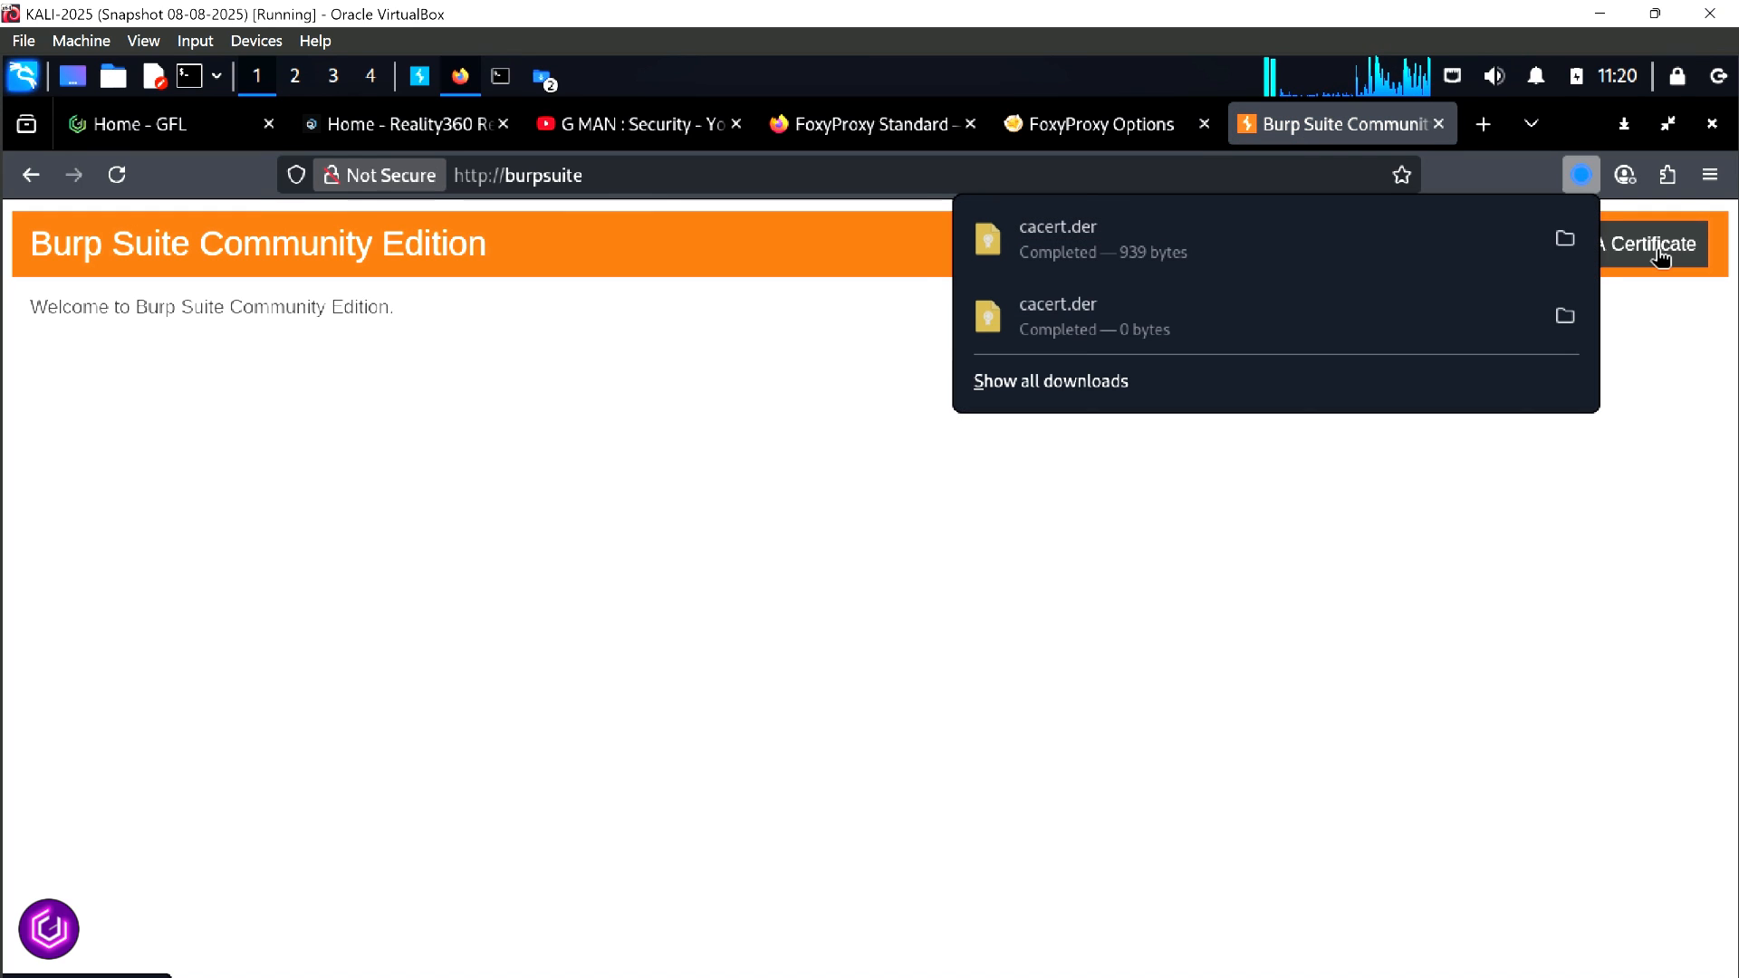
left_click(1565, 240)
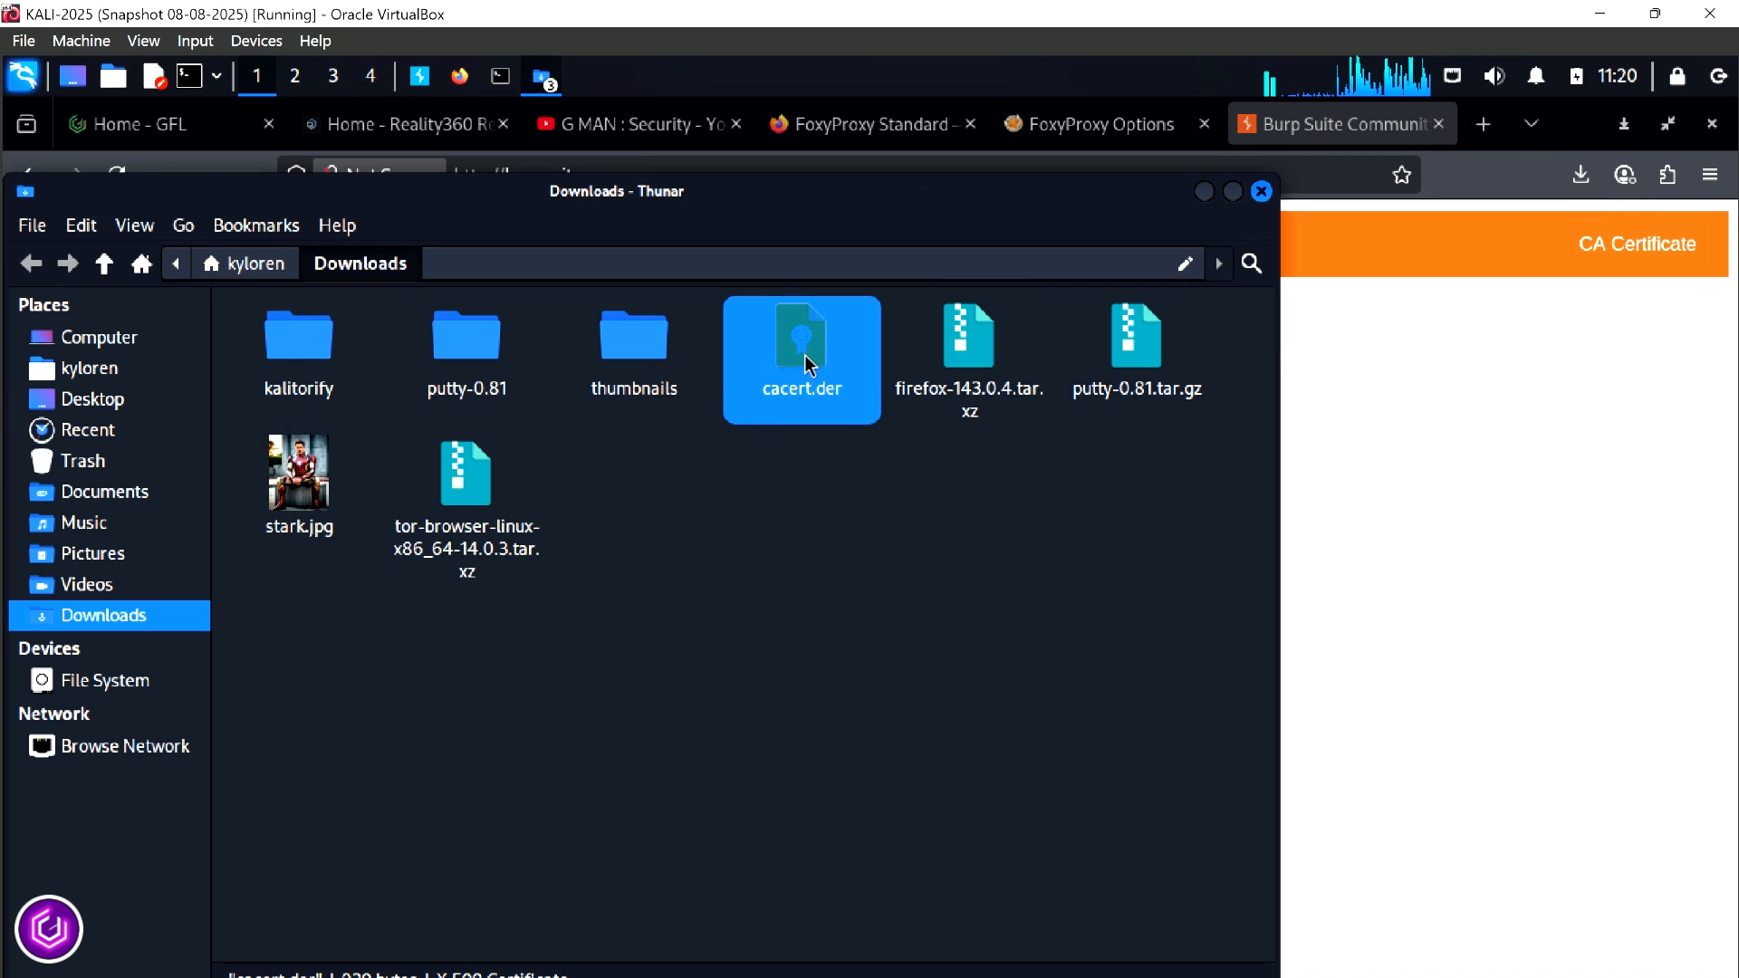
left_click(845, 526)
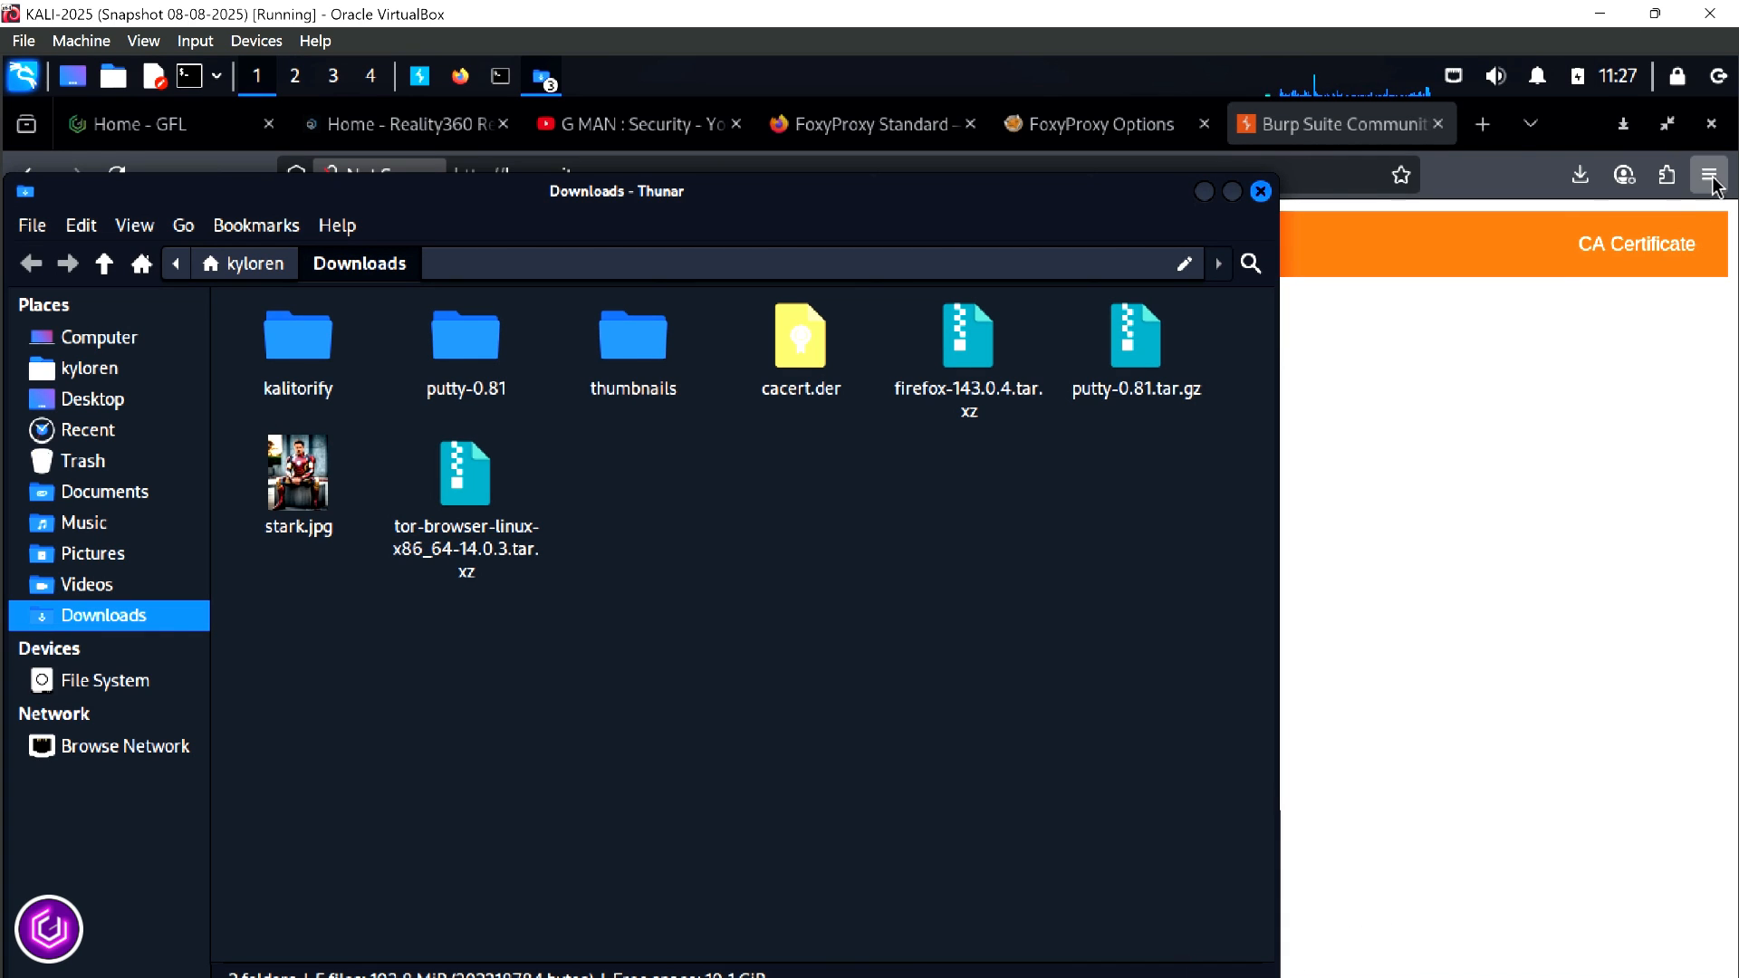
Open the list of certificate authorities in the Certificate Manager from Firefox's Privacy & Security settings
left_click(1712, 176)
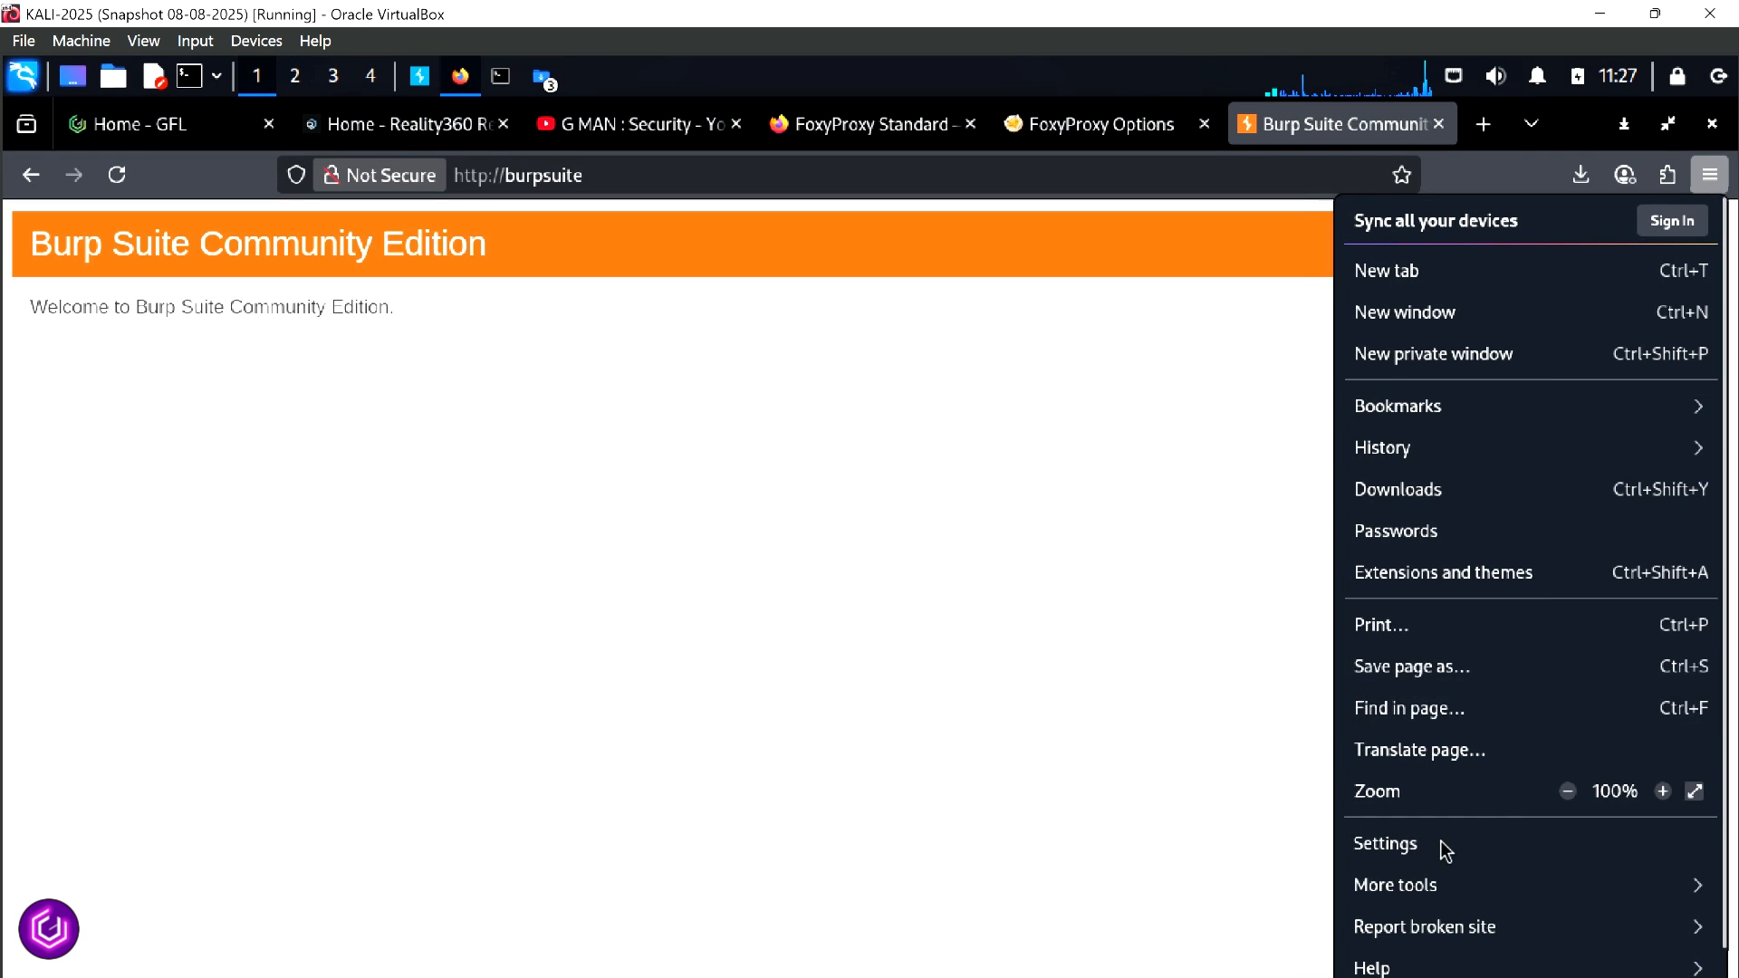
left_click(1438, 843)
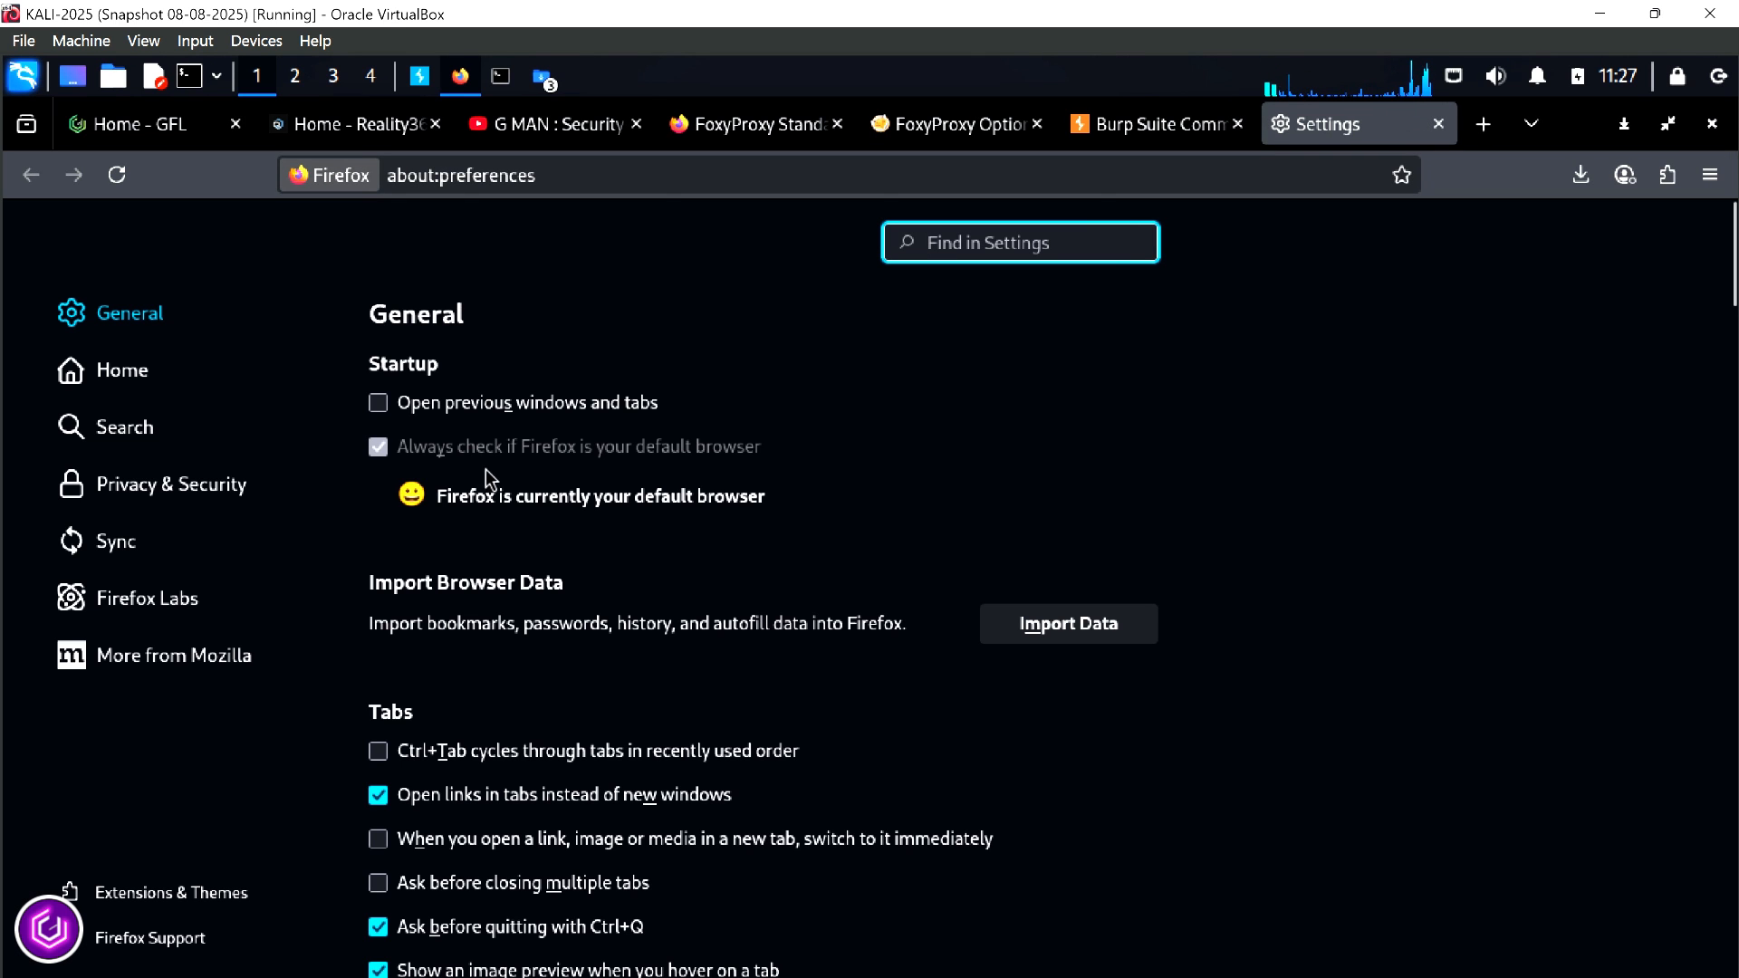
left_click(149, 492)
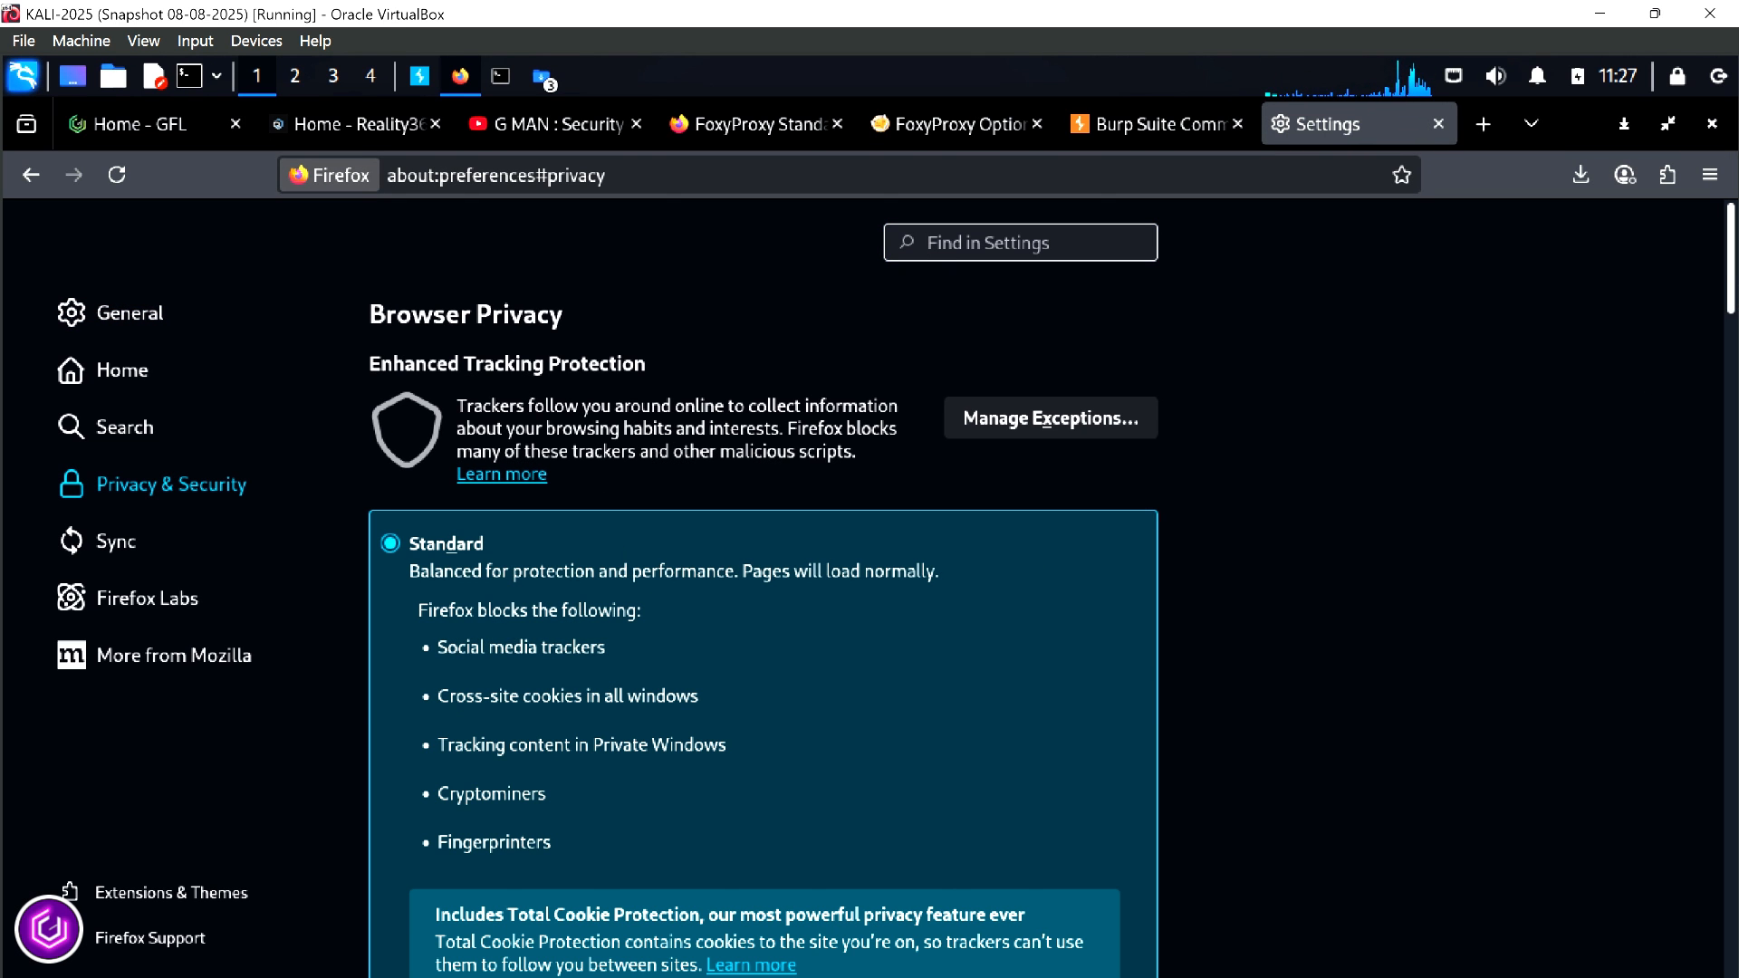
left_click_drag(1731, 280, 1293, 757)
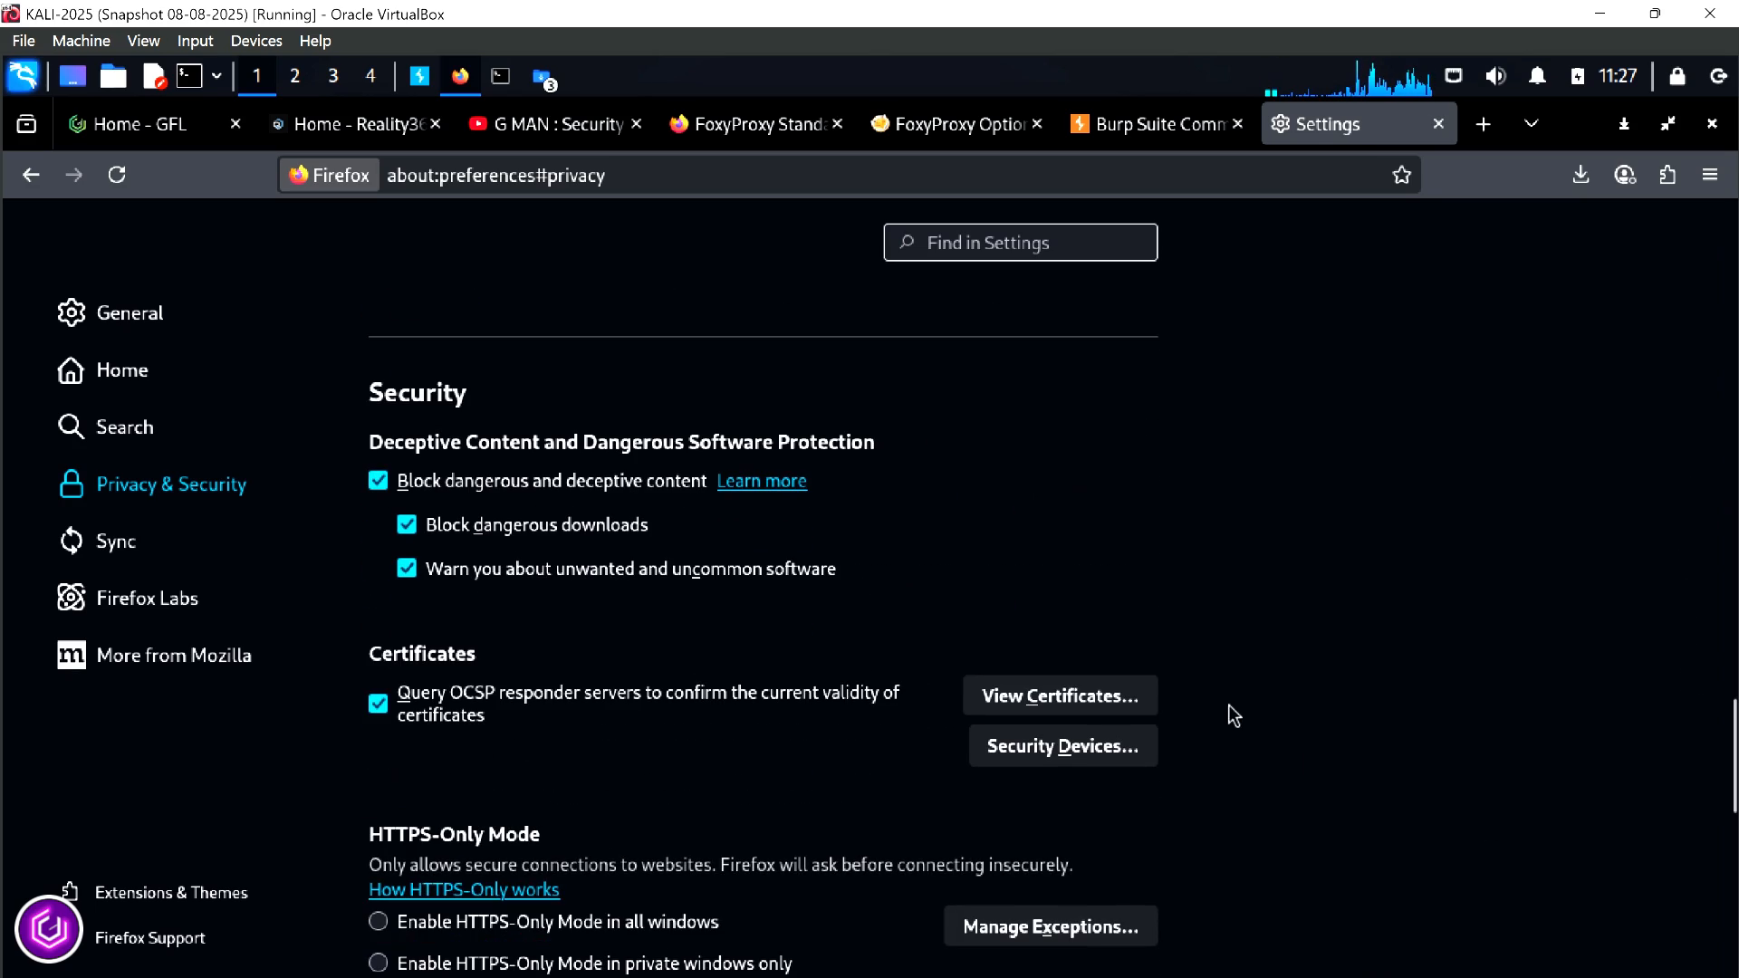
left_click(1032, 701)
left_click(738, 584)
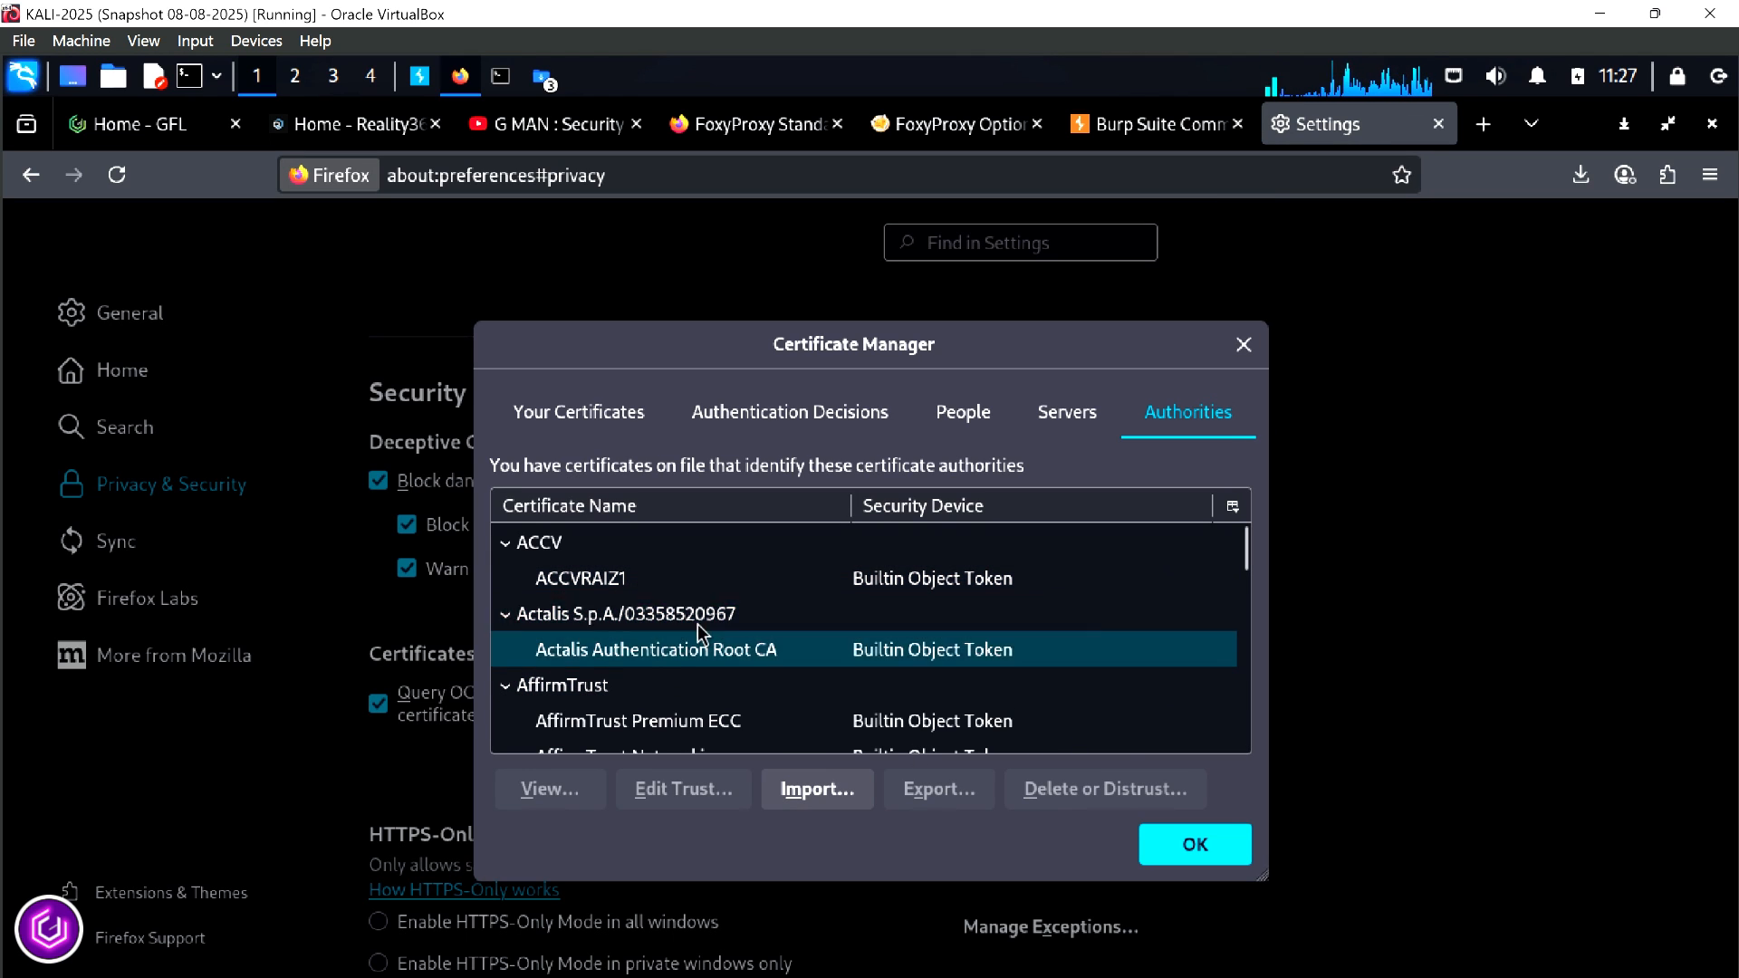
Import cacert.der from Downloads as an authority trusted to identify websites and email users, and close the Certificate Manager
left_click(824, 790)
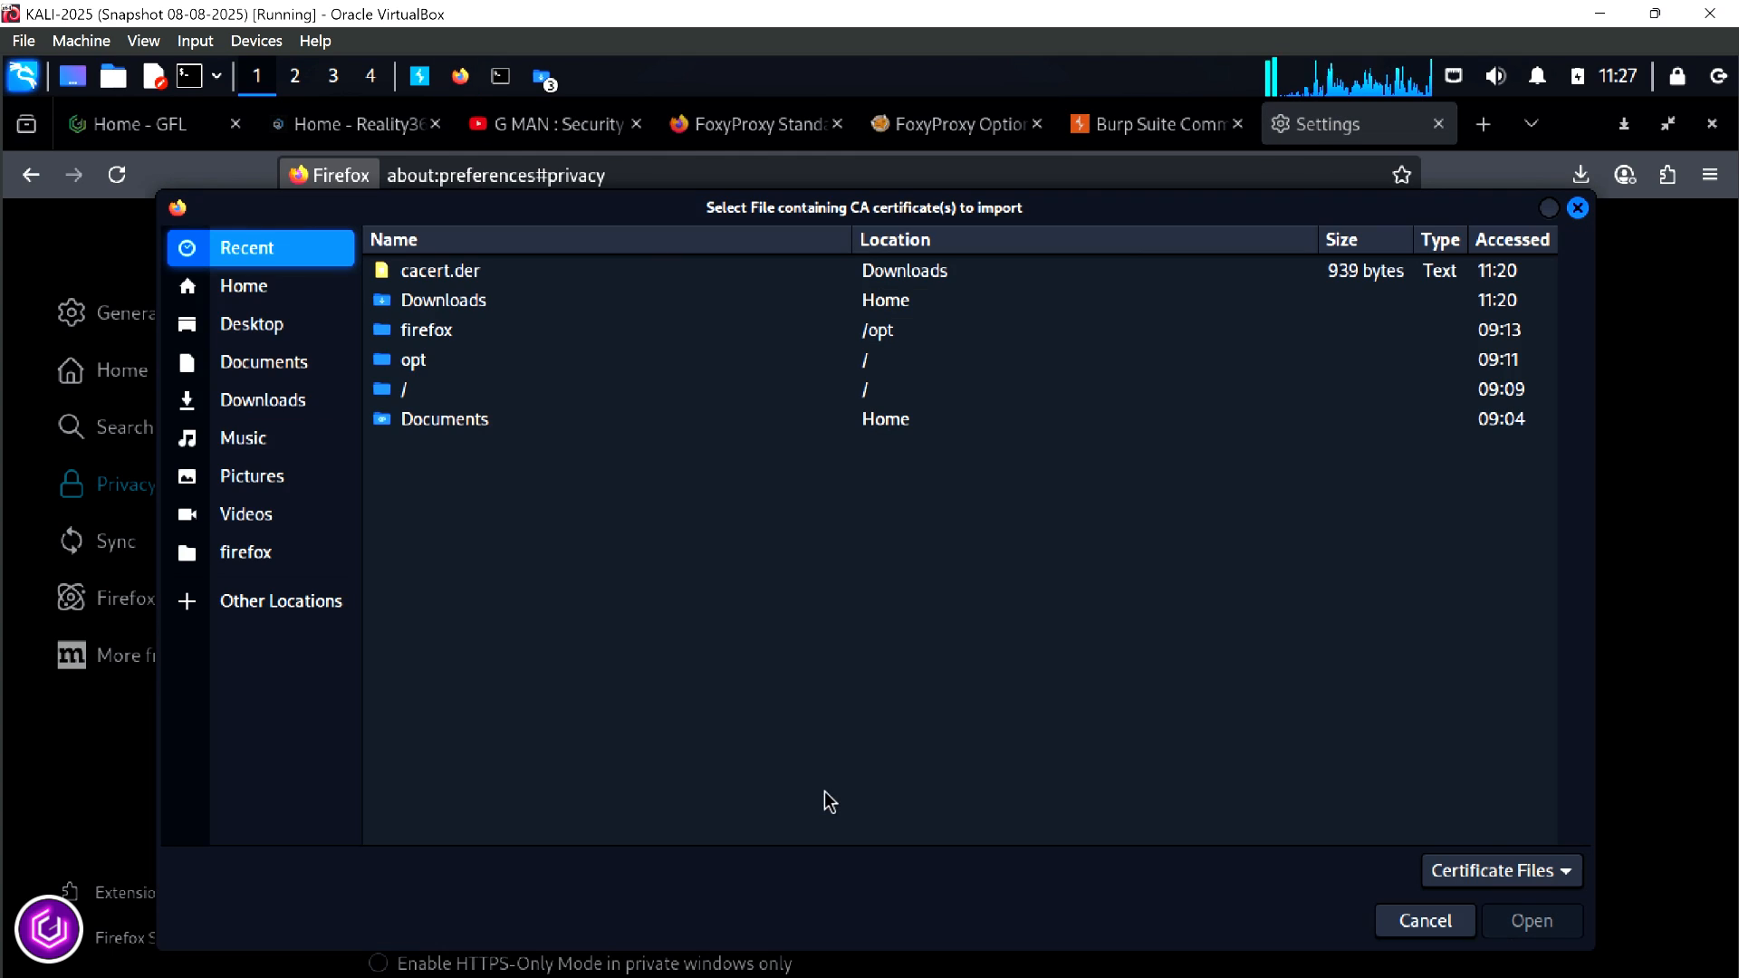
left_click(282, 412)
left_click(441, 415)
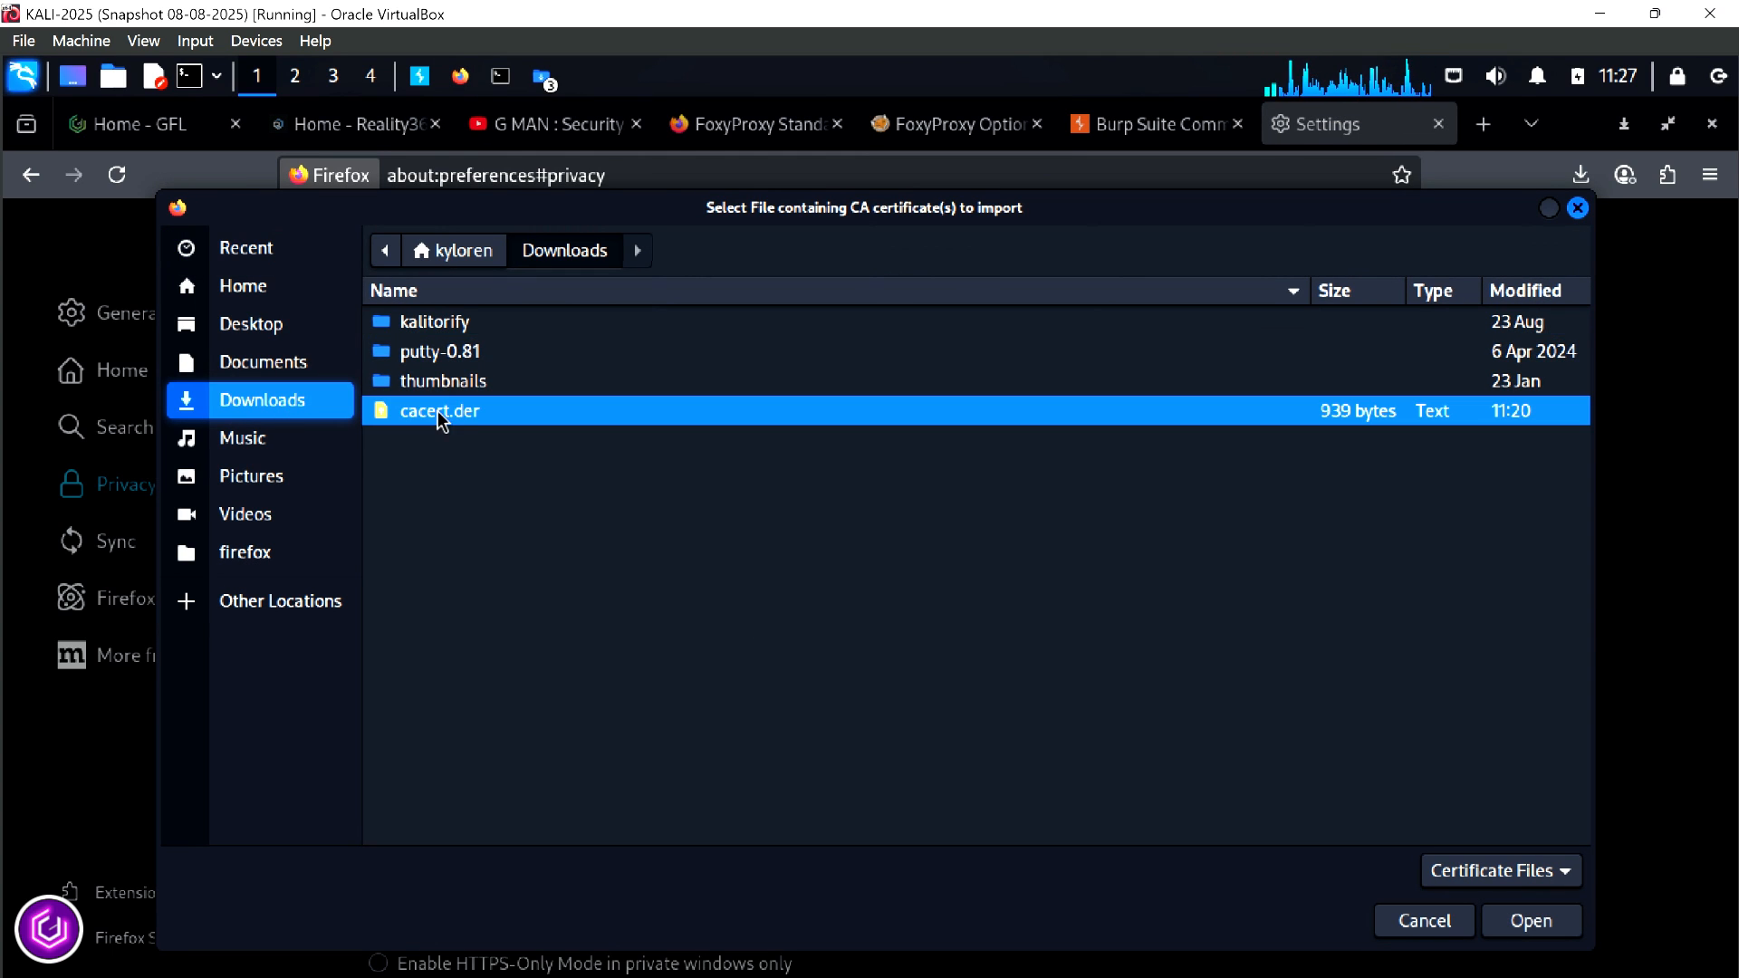
left_click(1551, 929)
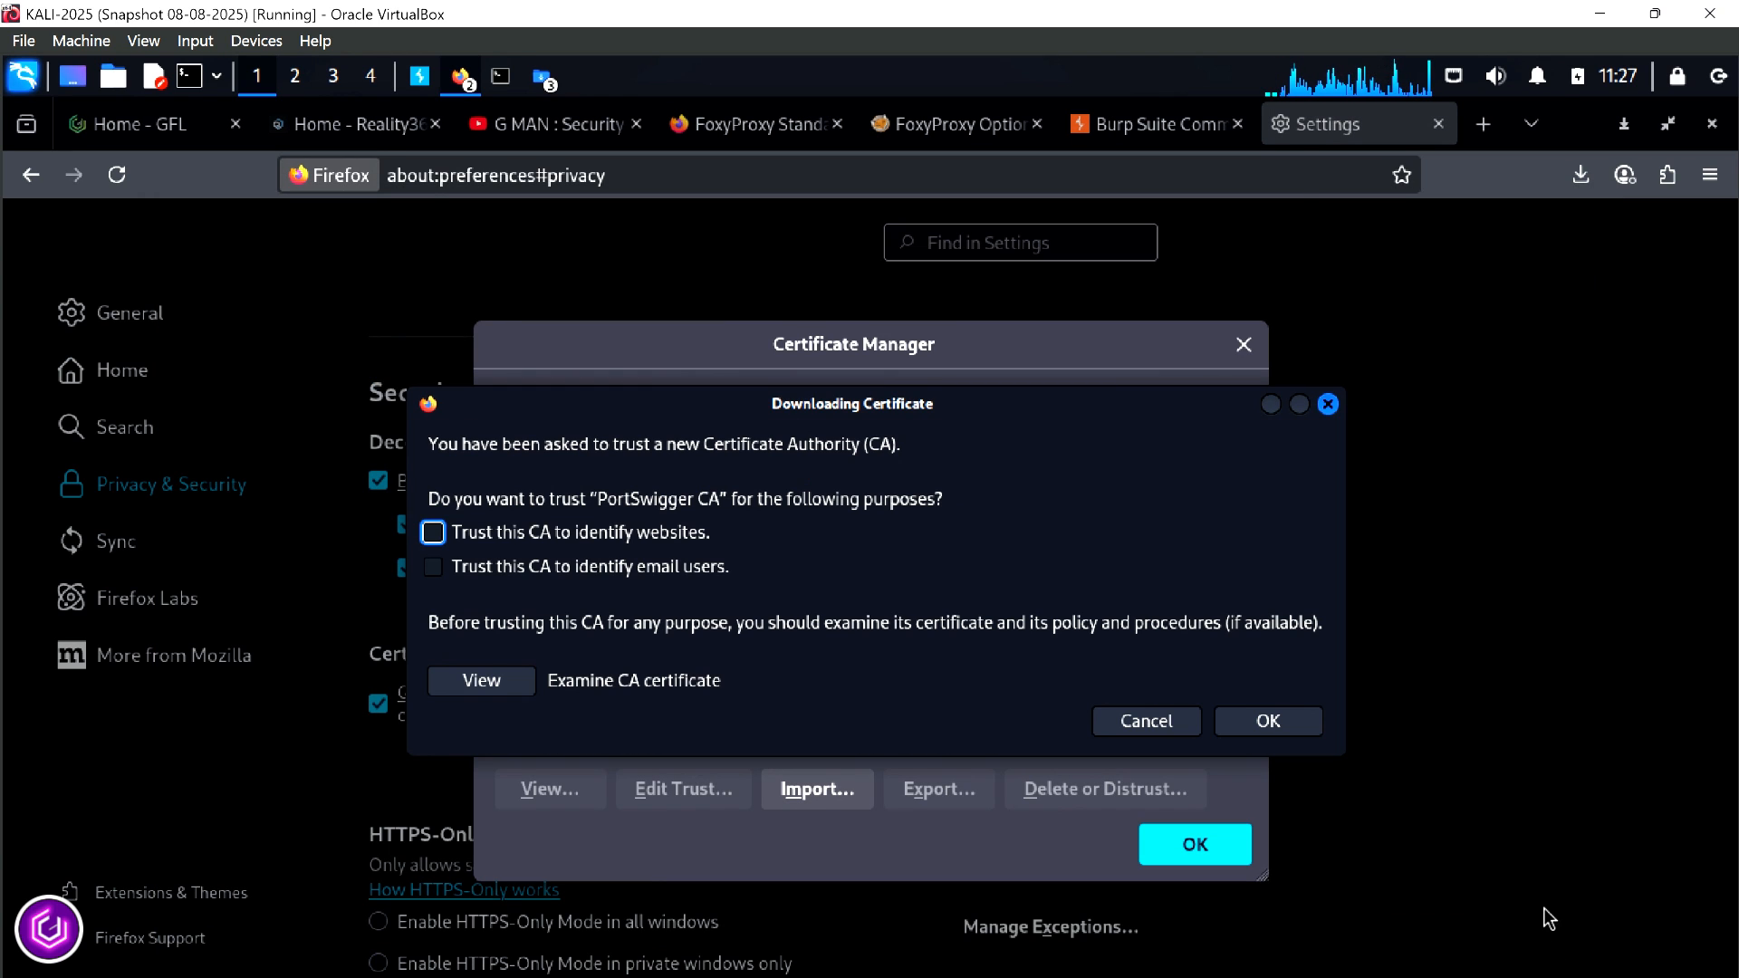
left_click(432, 534)
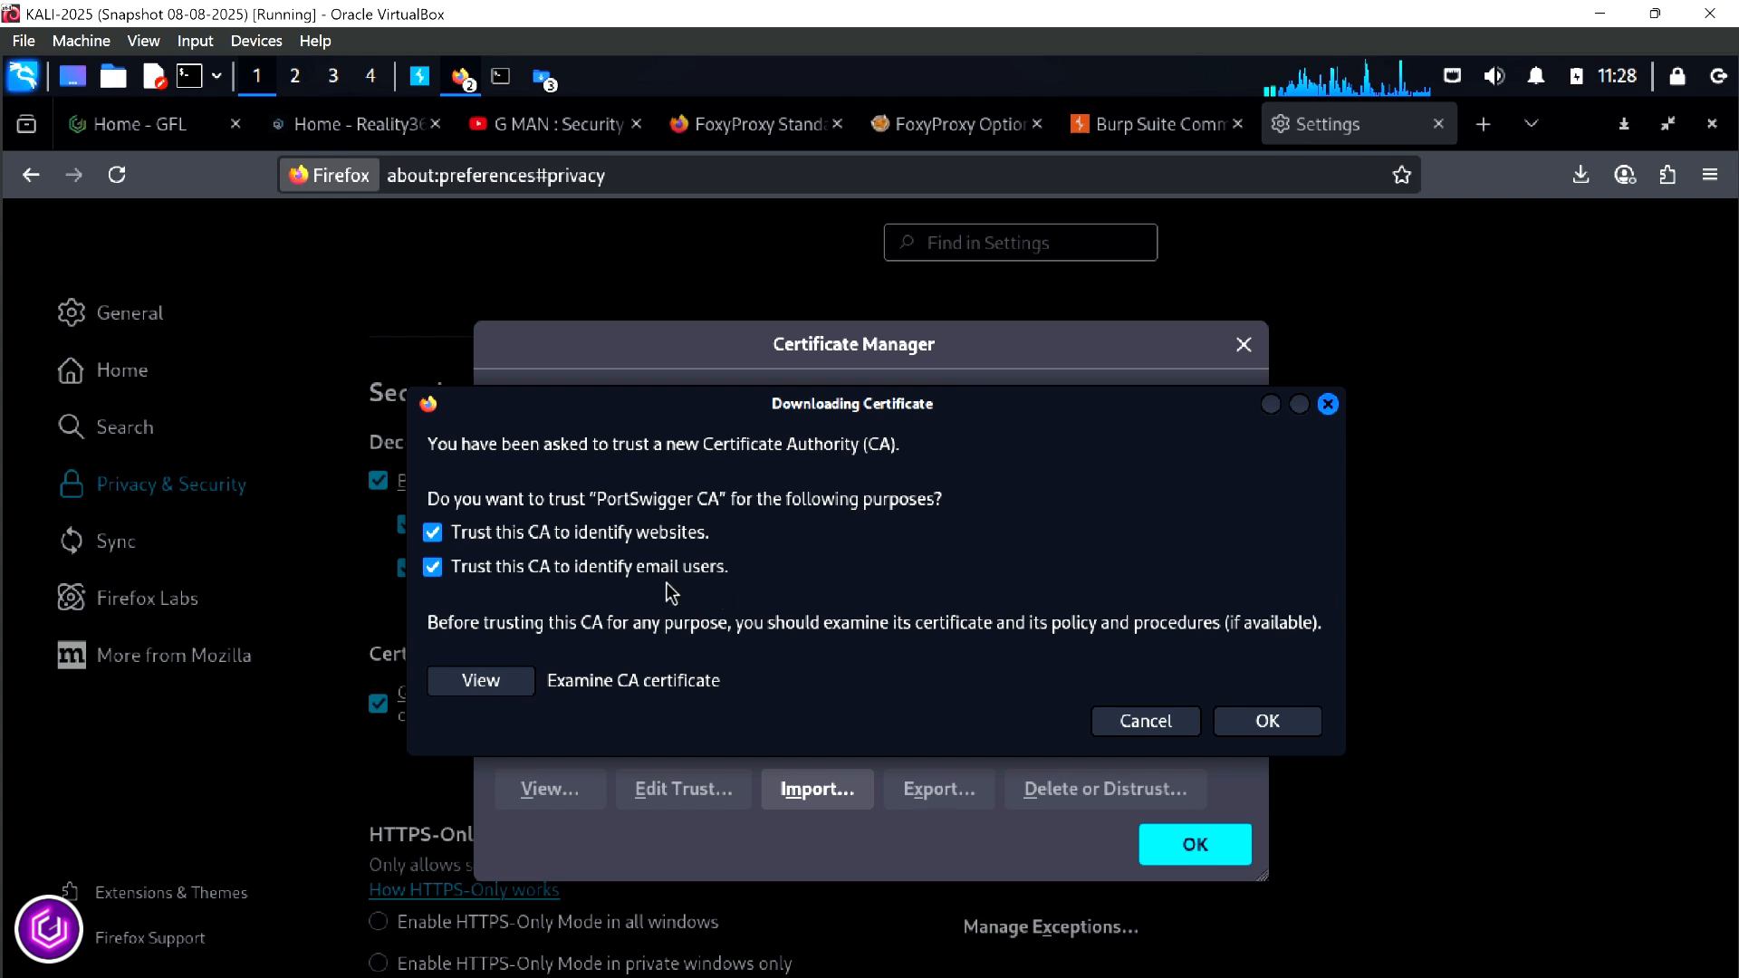
left_click(1272, 724)
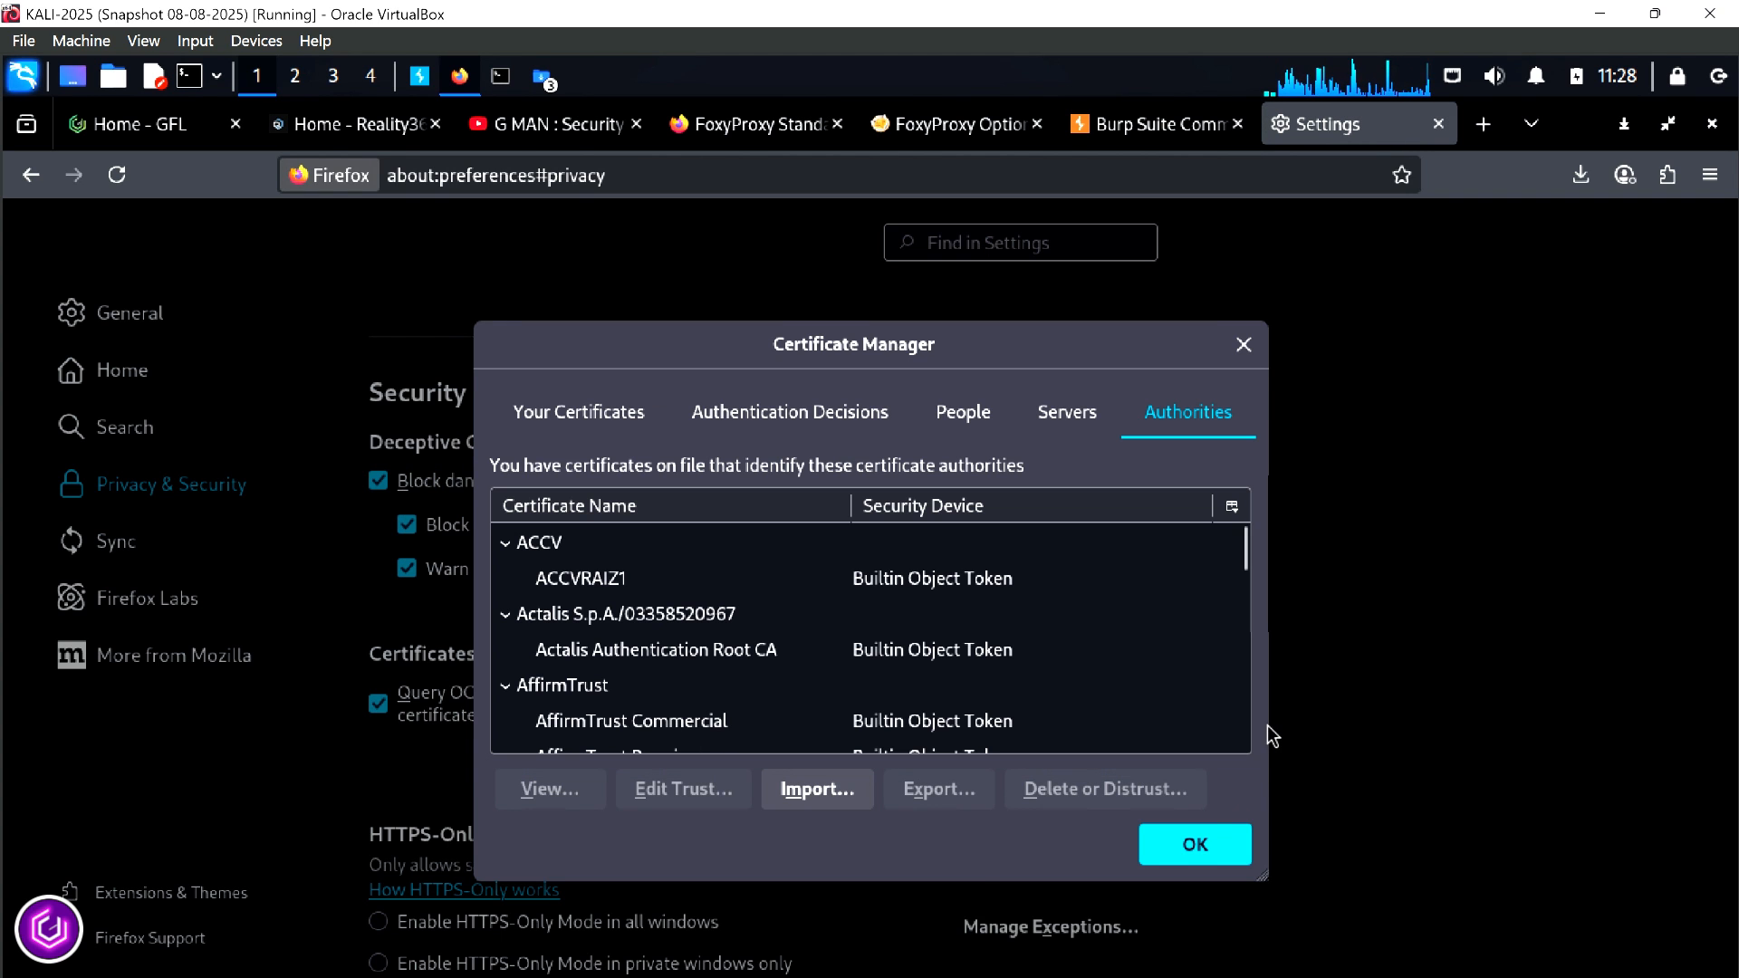
left_click(1195, 844)
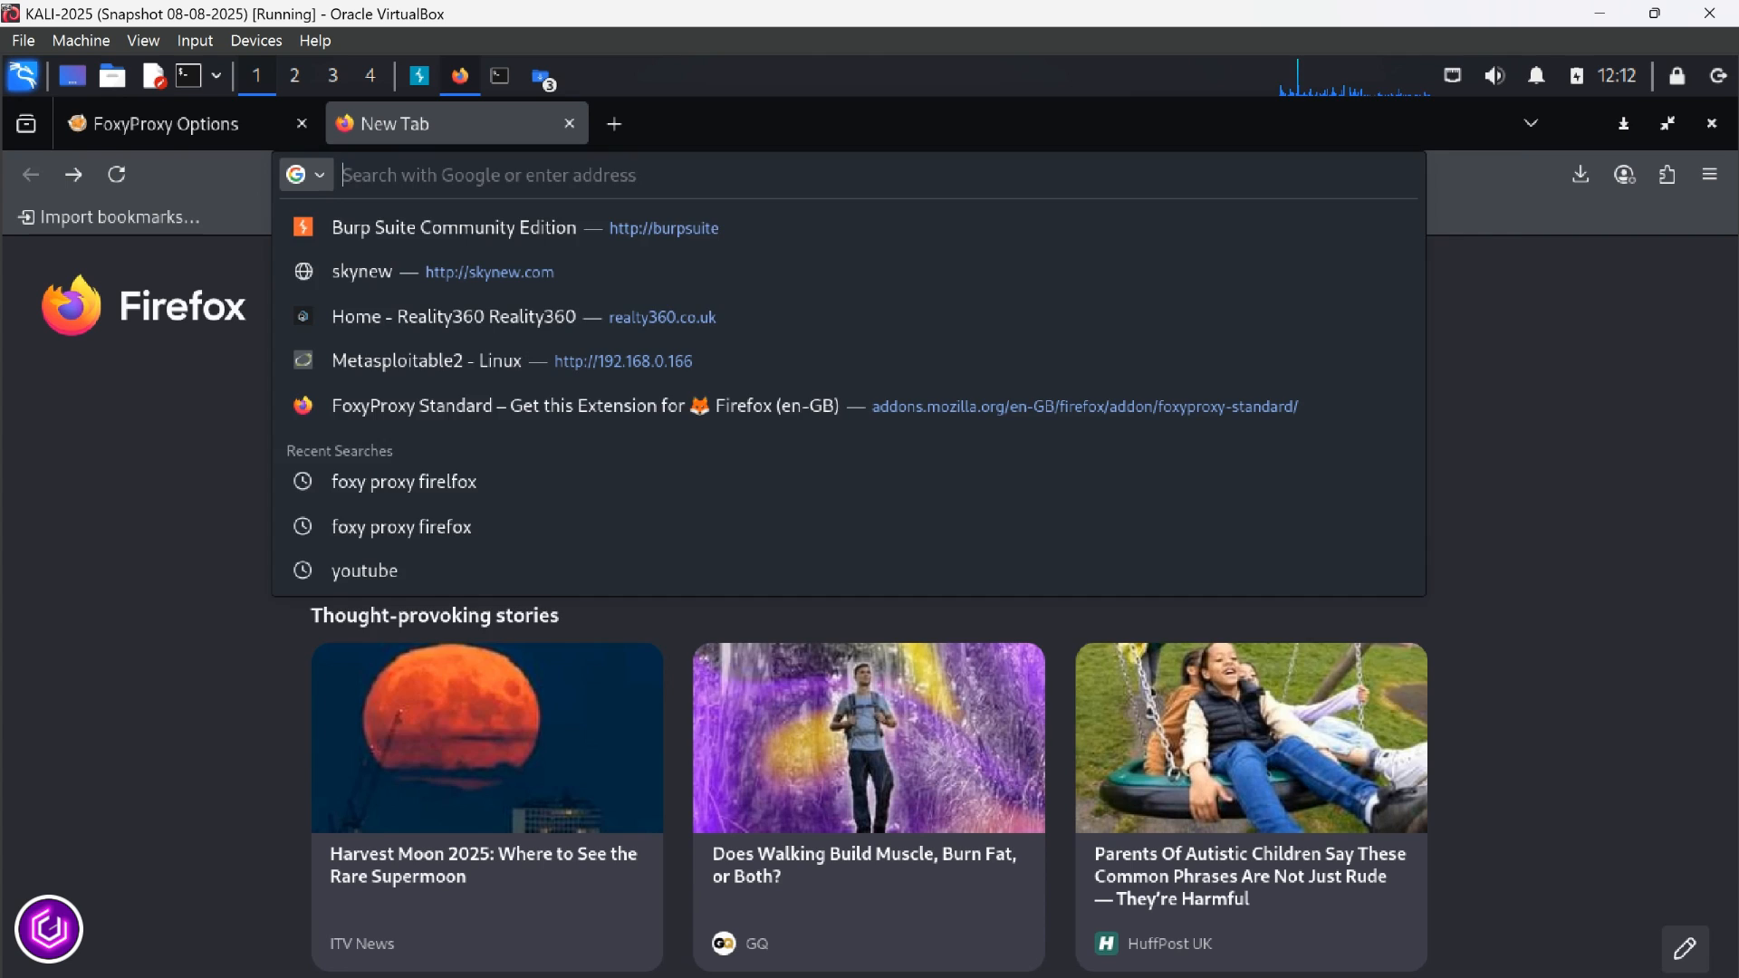
Open the Metasploitable2 page at 192.168.0.166 in the new tab
type("192")
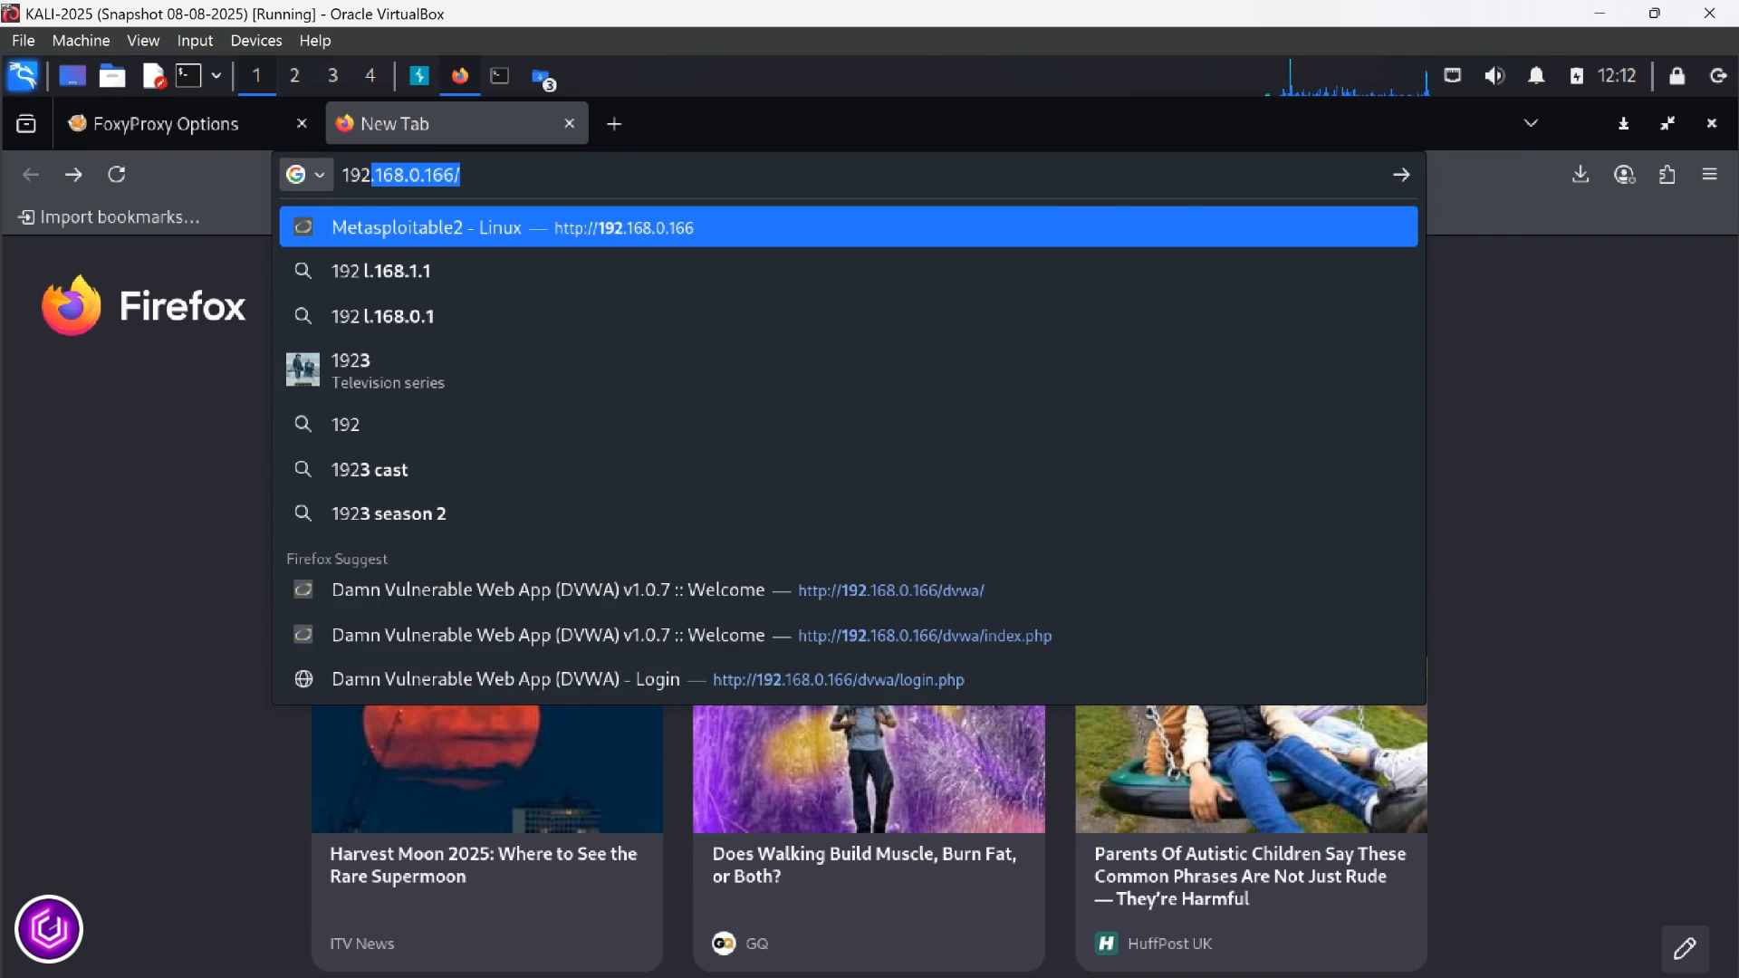
type(".168.0.166")
key("Return")
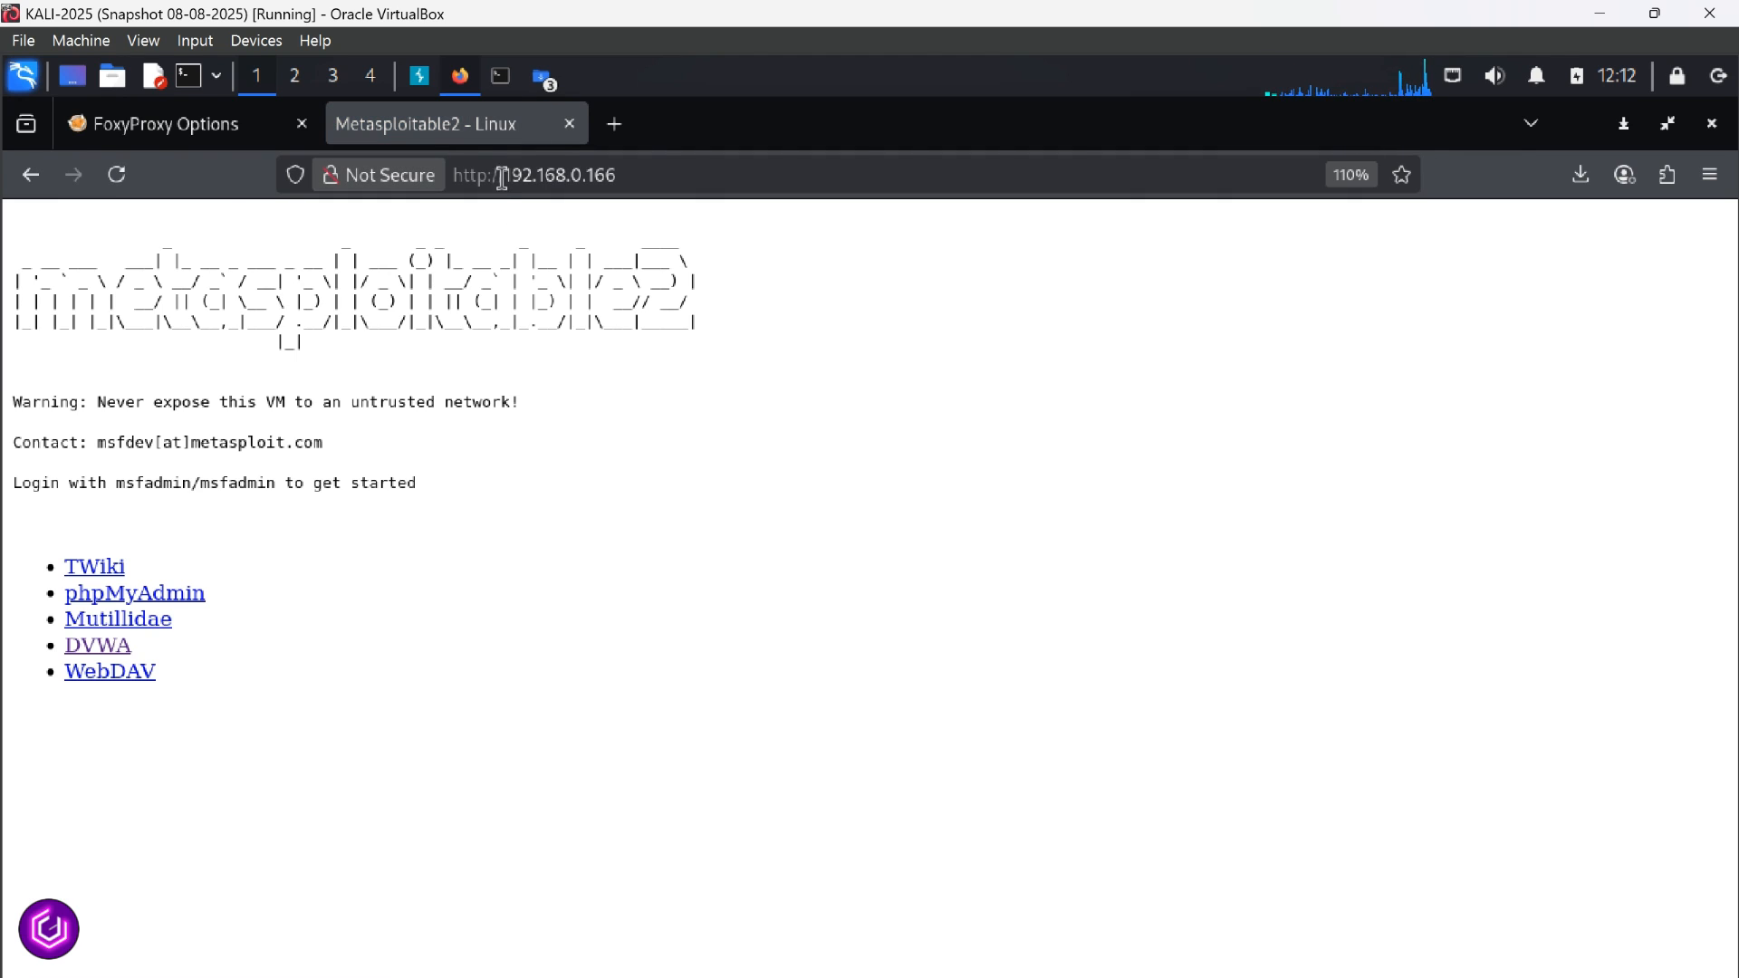
Turn on interception in Burp Suite, then reload the Metasploitable2 page from Firefox and forward the captured request
left_click(425, 82)
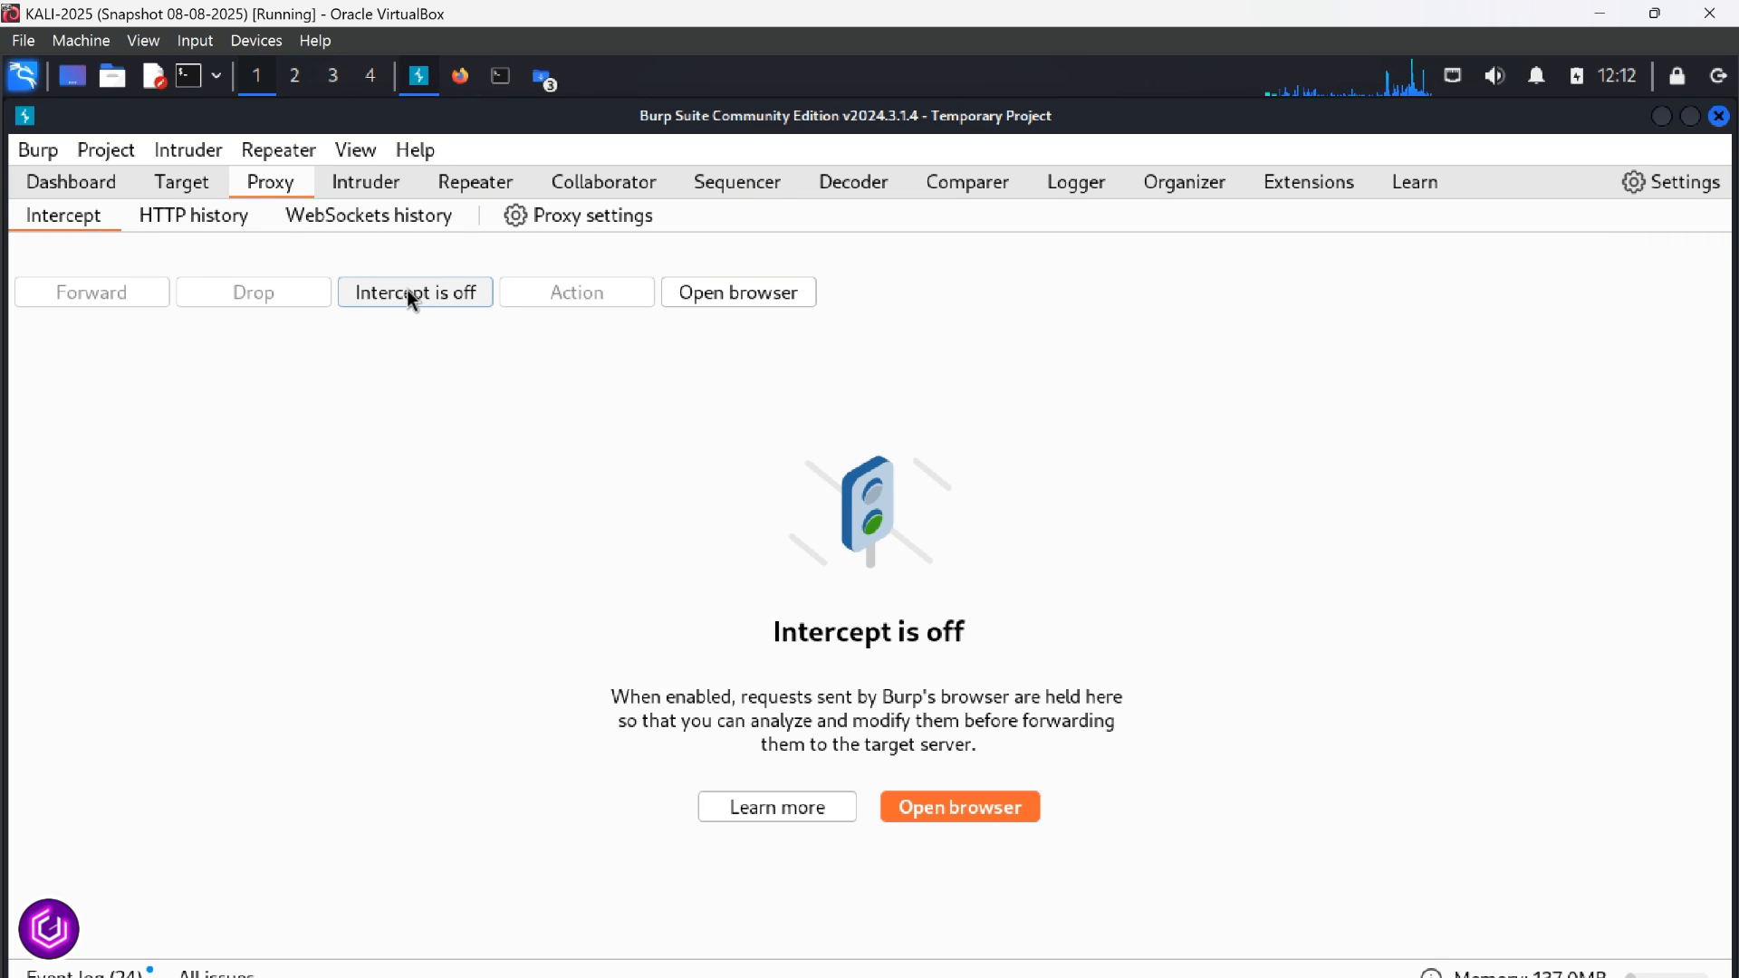
left_click(412, 291)
left_click(459, 76)
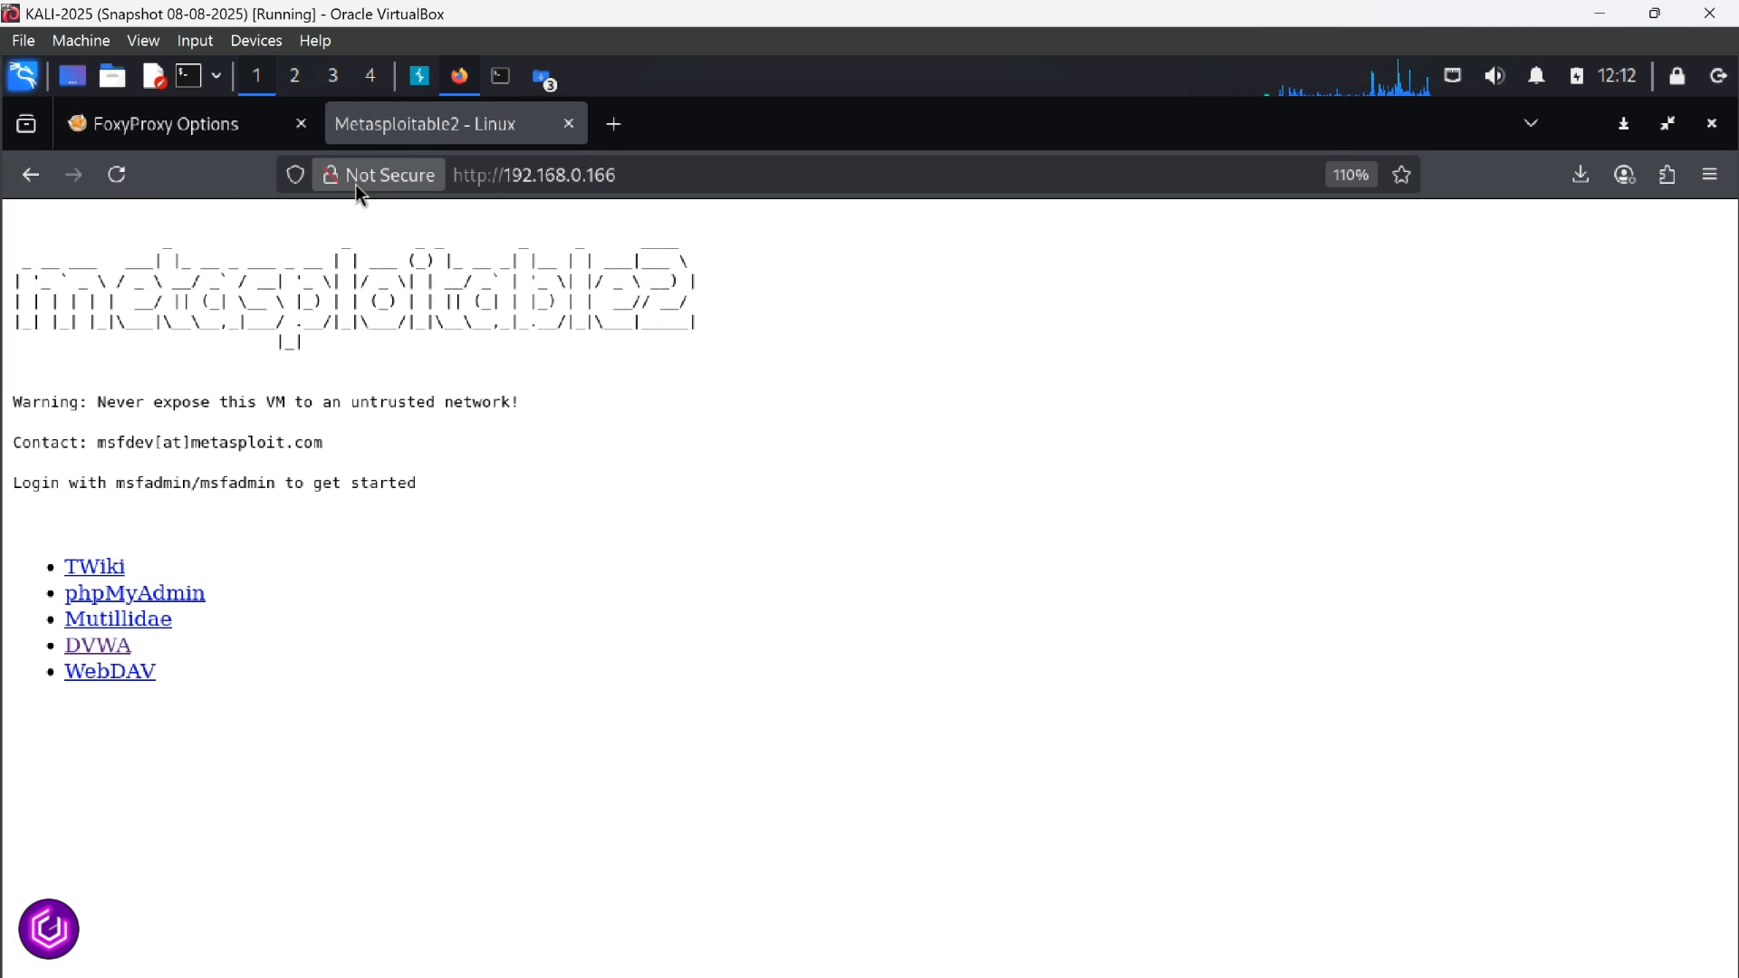
left_click(116, 174)
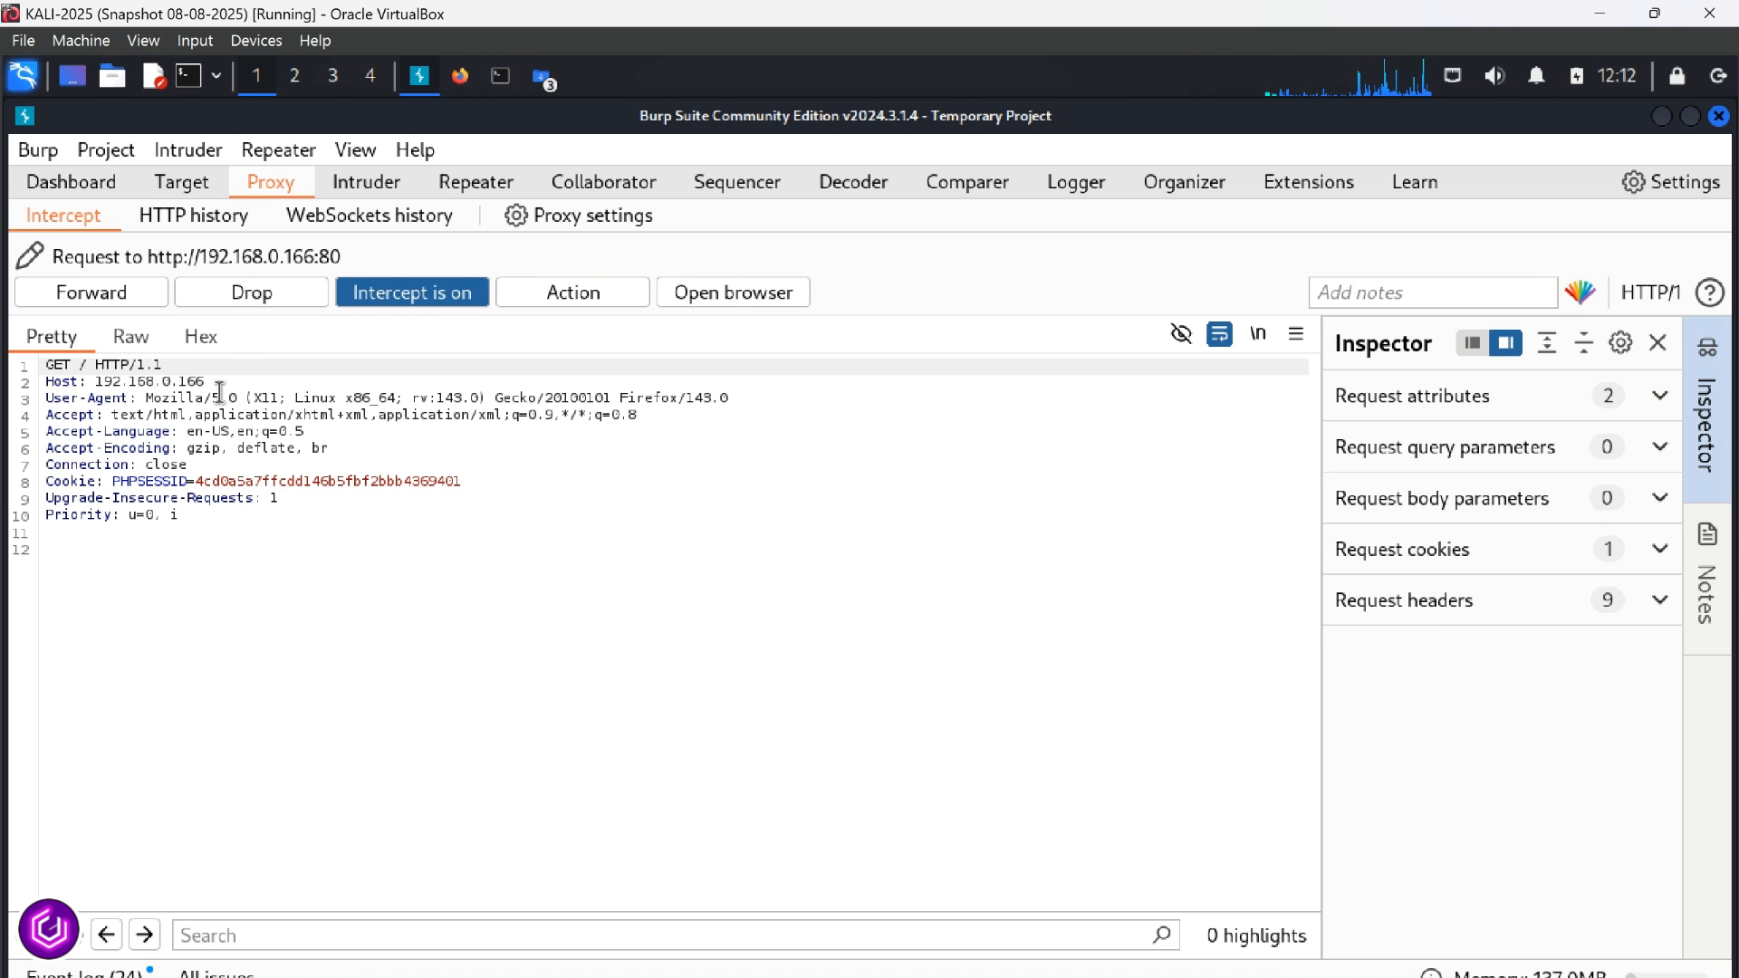
left_click(459, 80)
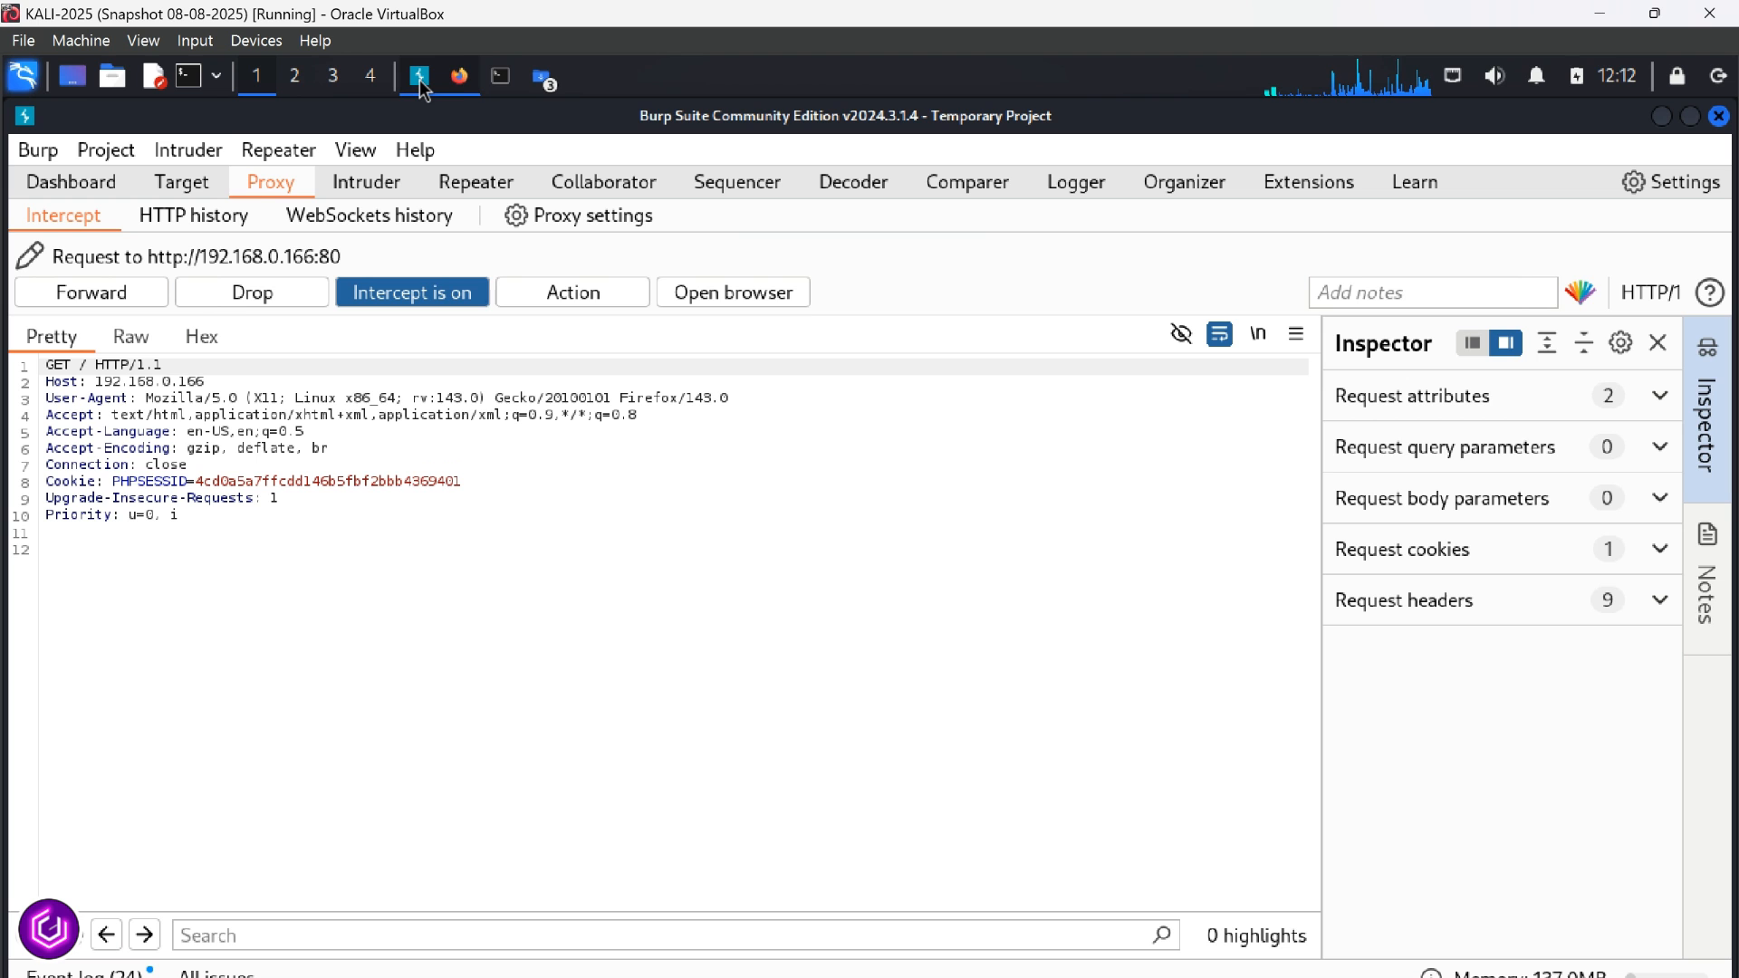
left_click(116, 304)
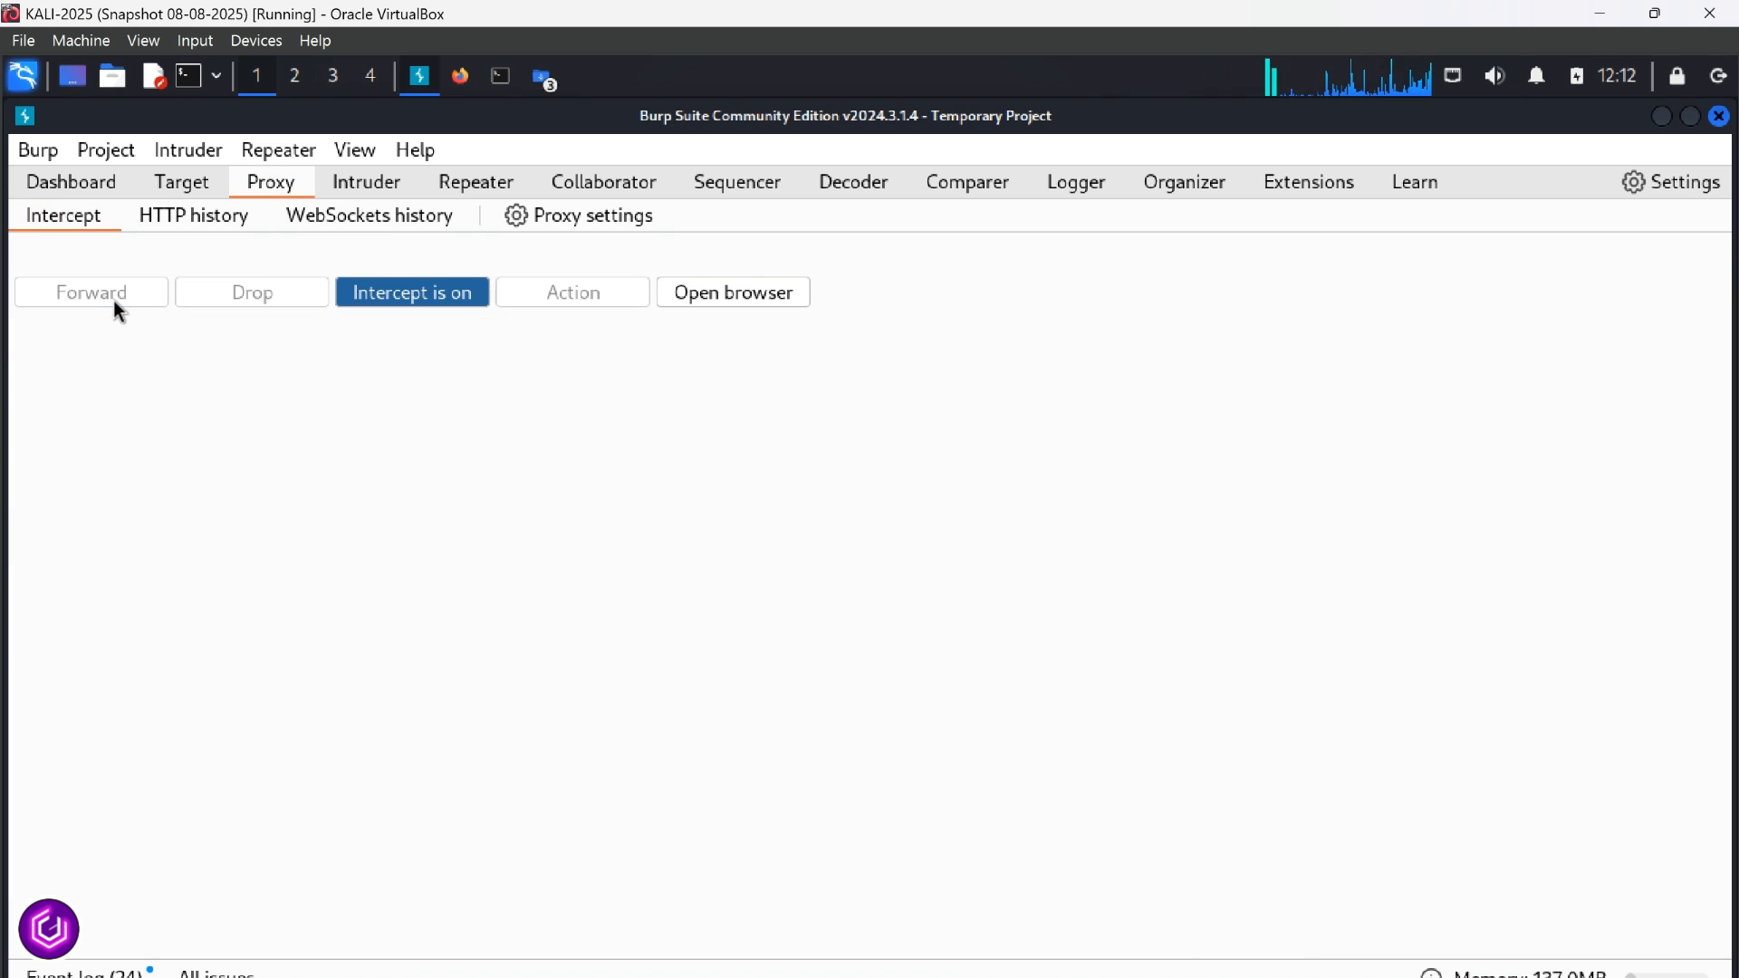
Open DVWA from the Metasploitable2 page in Firefox, forwarding its intercepted request in Burp Suite
left_click(460, 78)
left_click(102, 648)
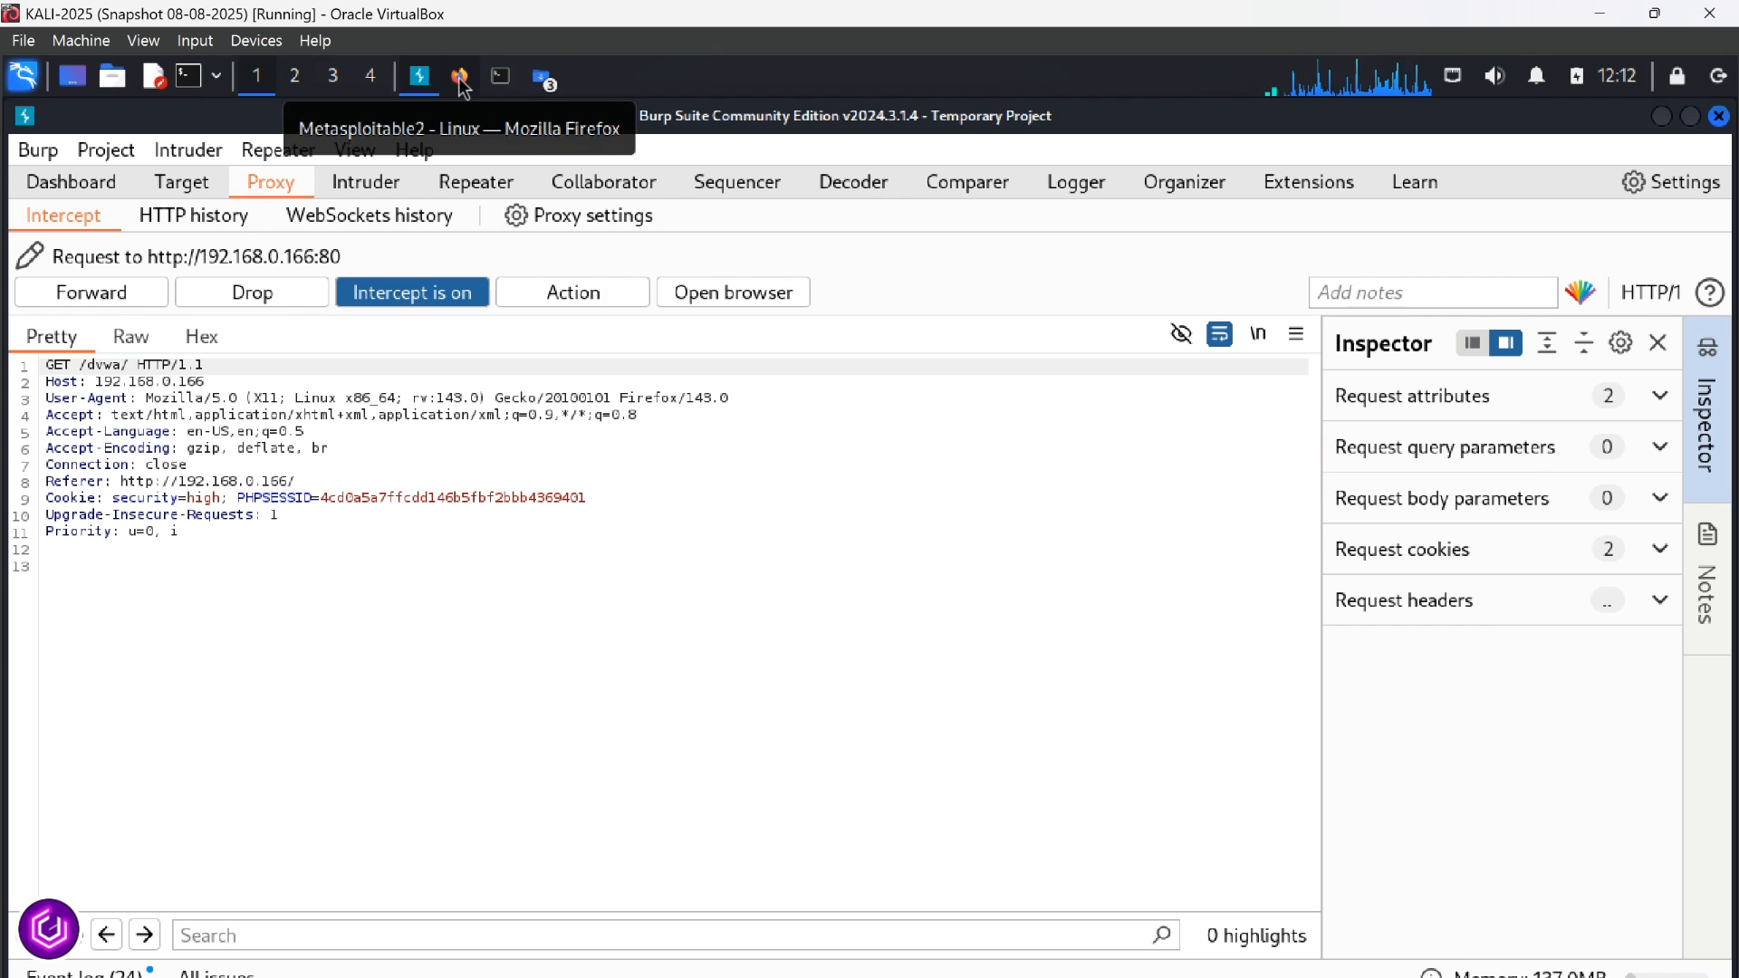
left_click(98, 293)
left_click(463, 78)
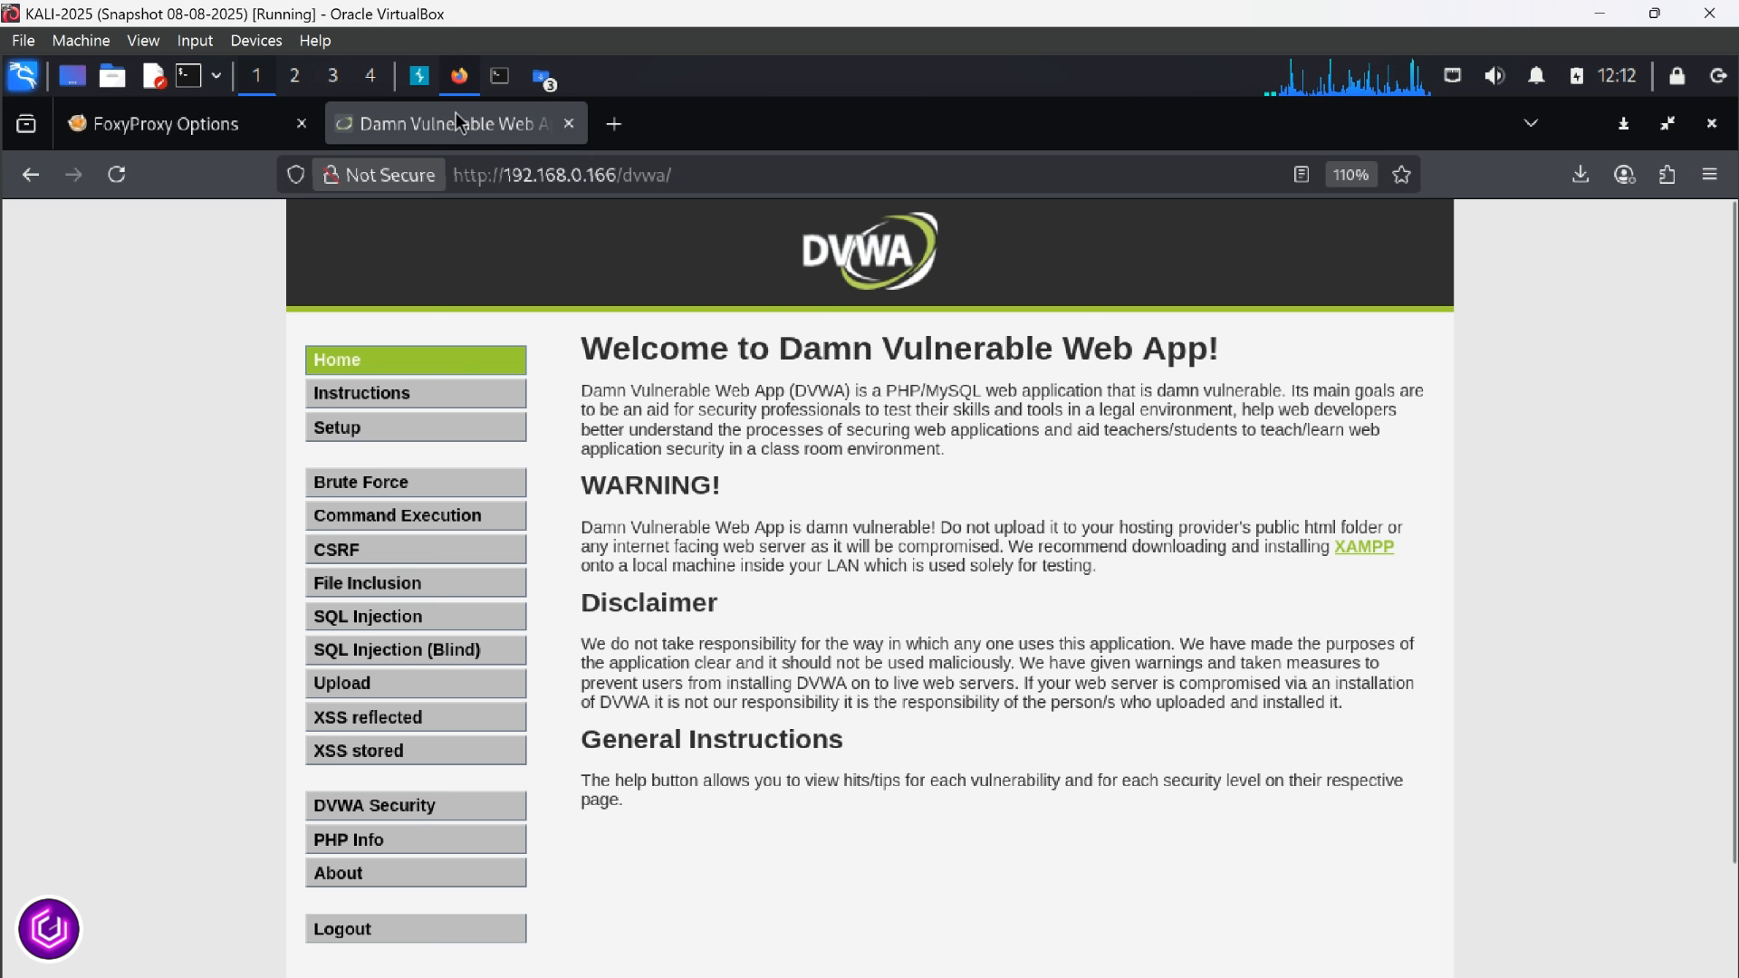
Switch to Burp Suite and examine the requests and responses for 192.168.0.166 in the proxy's HTTP history
left_click(420, 76)
left_click(183, 219)
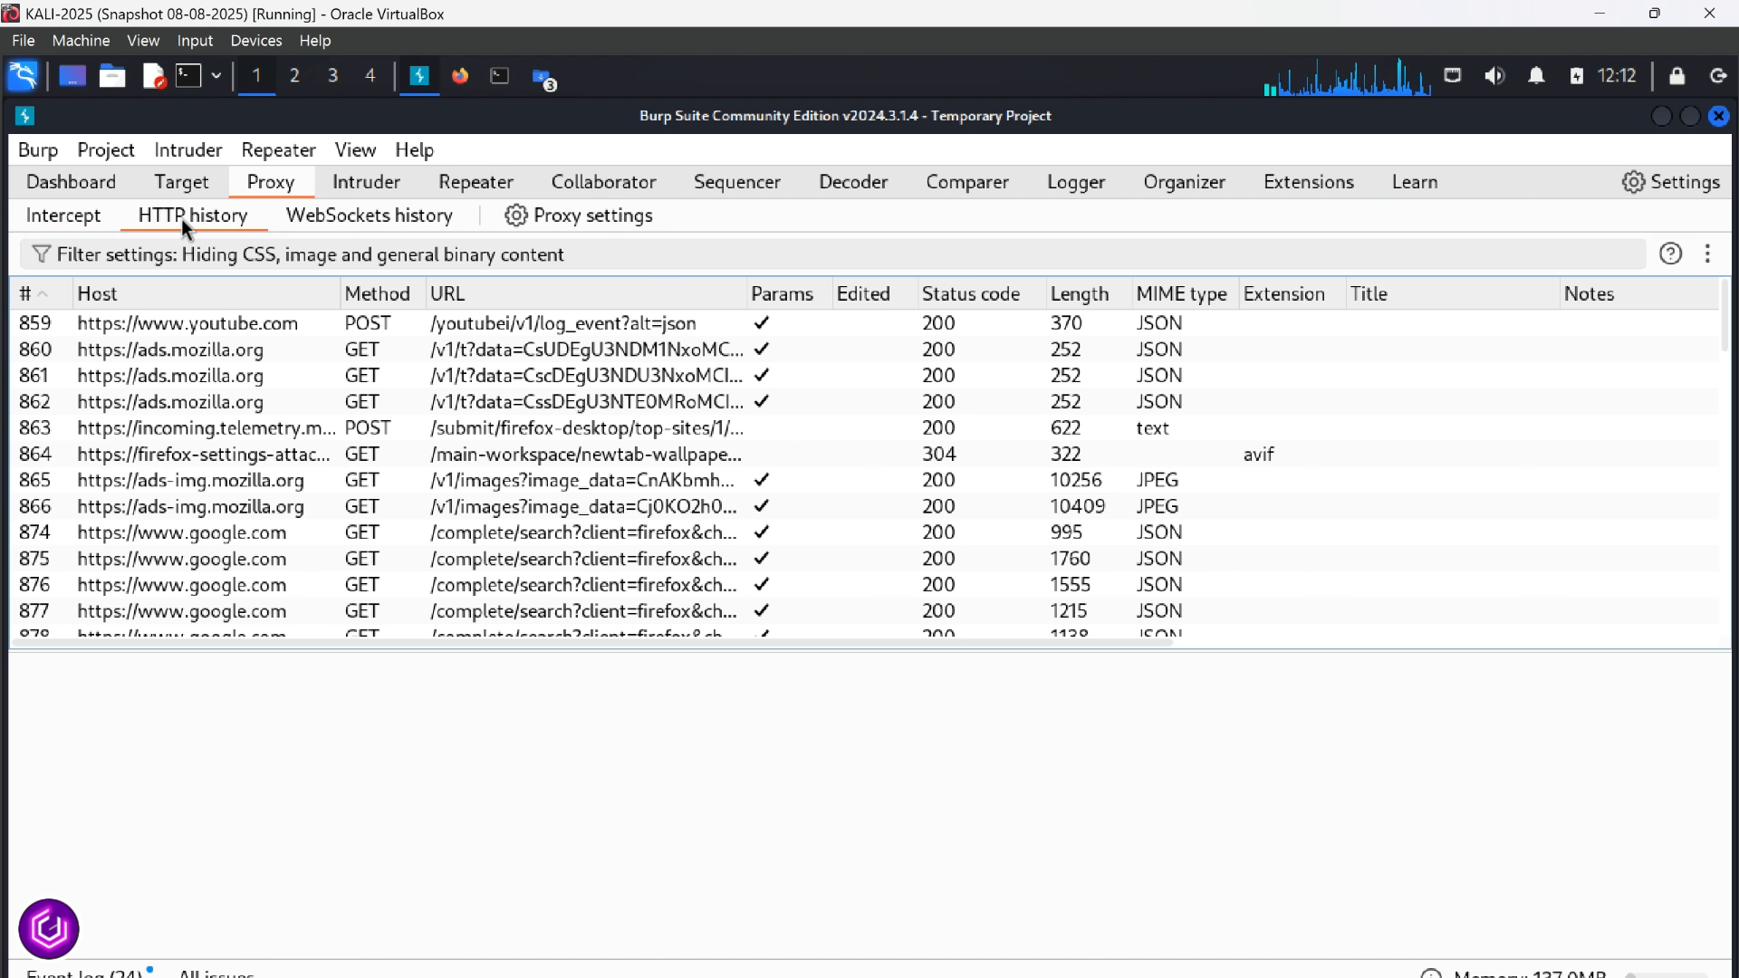
left_click(232, 349)
left_click(1703, 331)
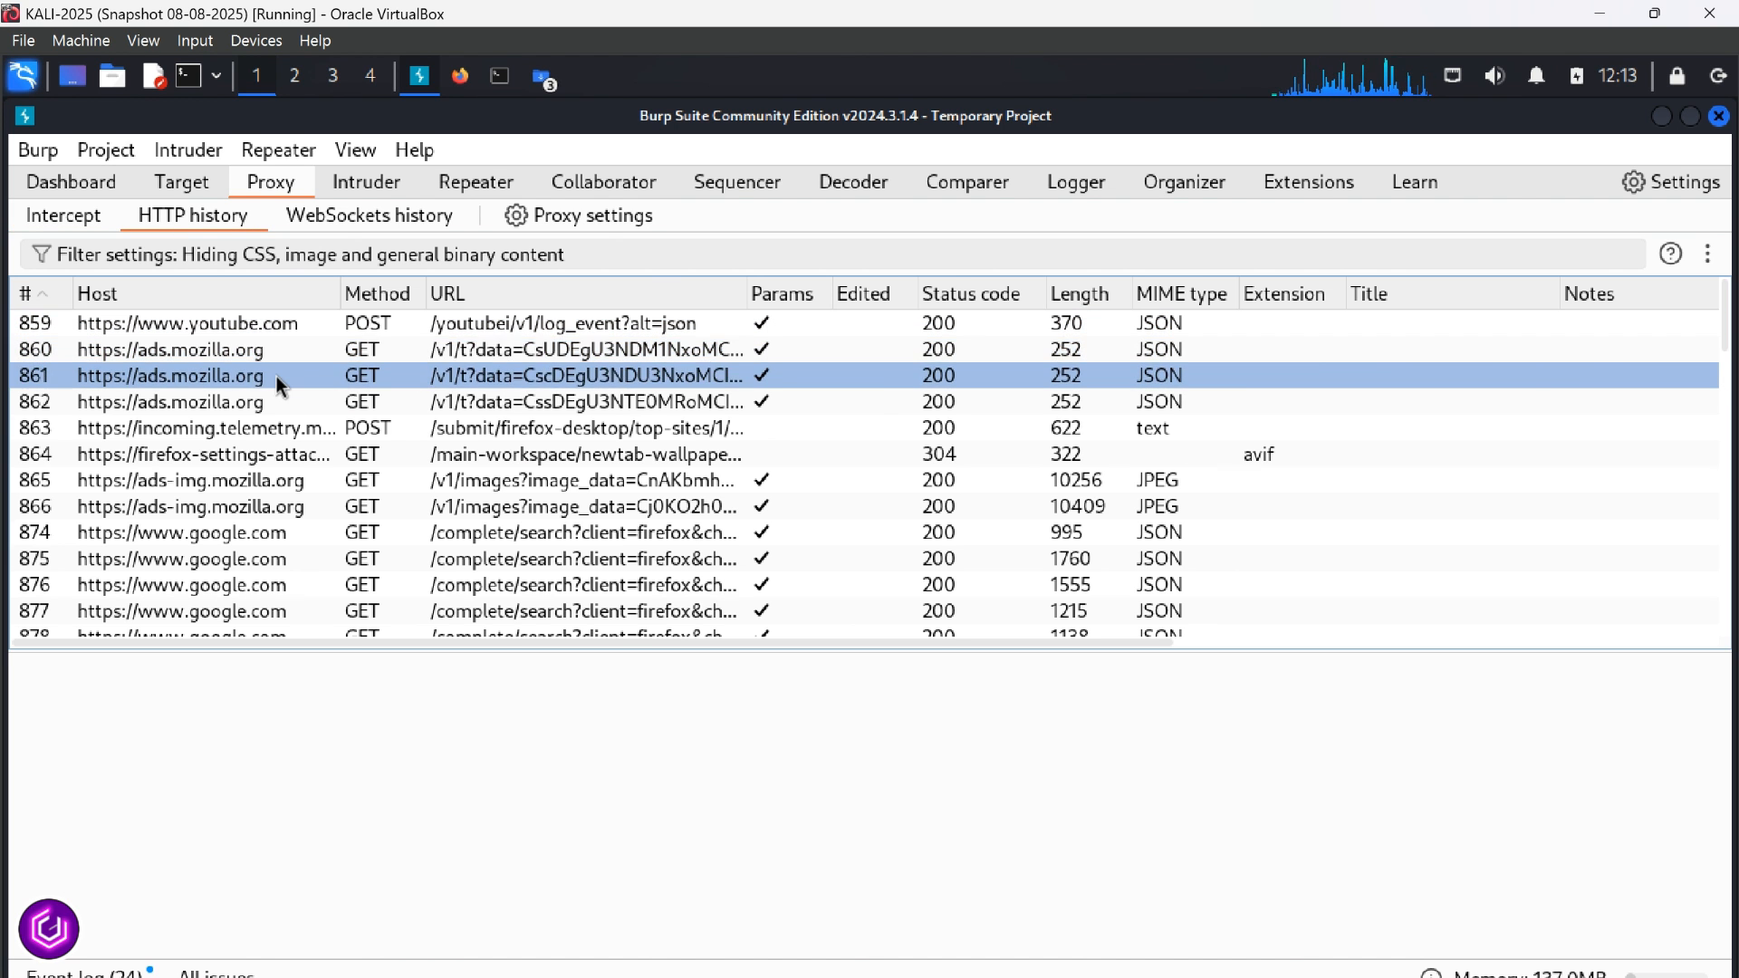
scroll(275, 382, "down", 15)
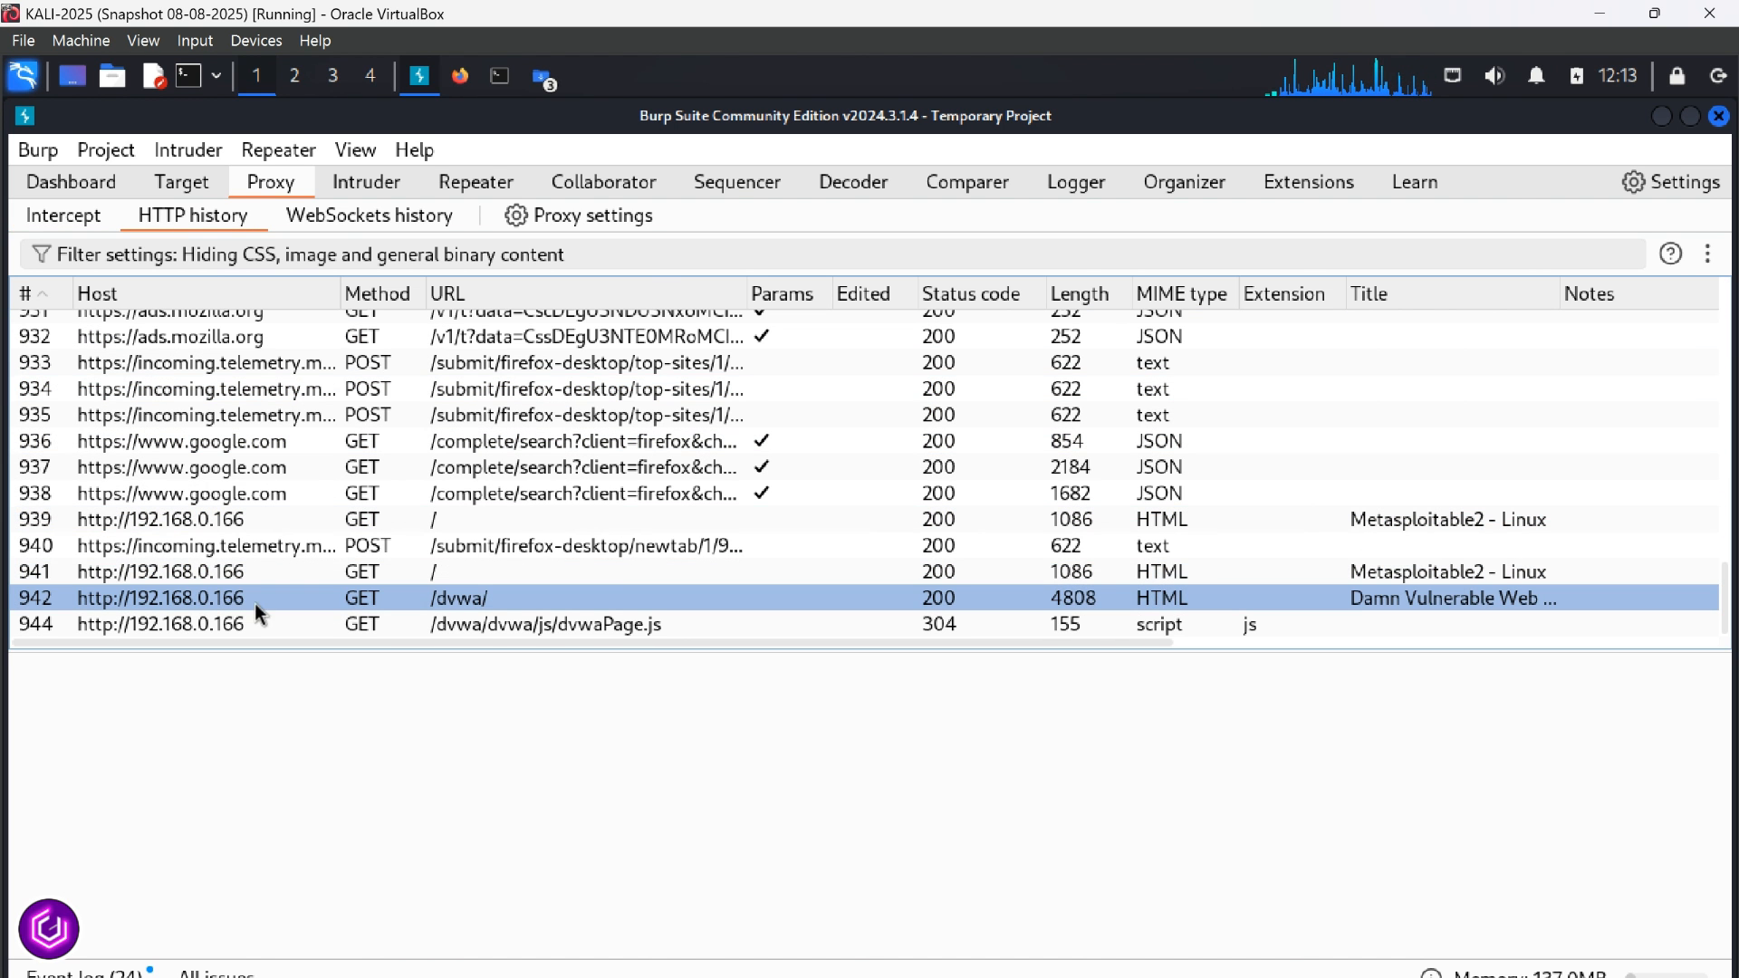
left_click(201, 571)
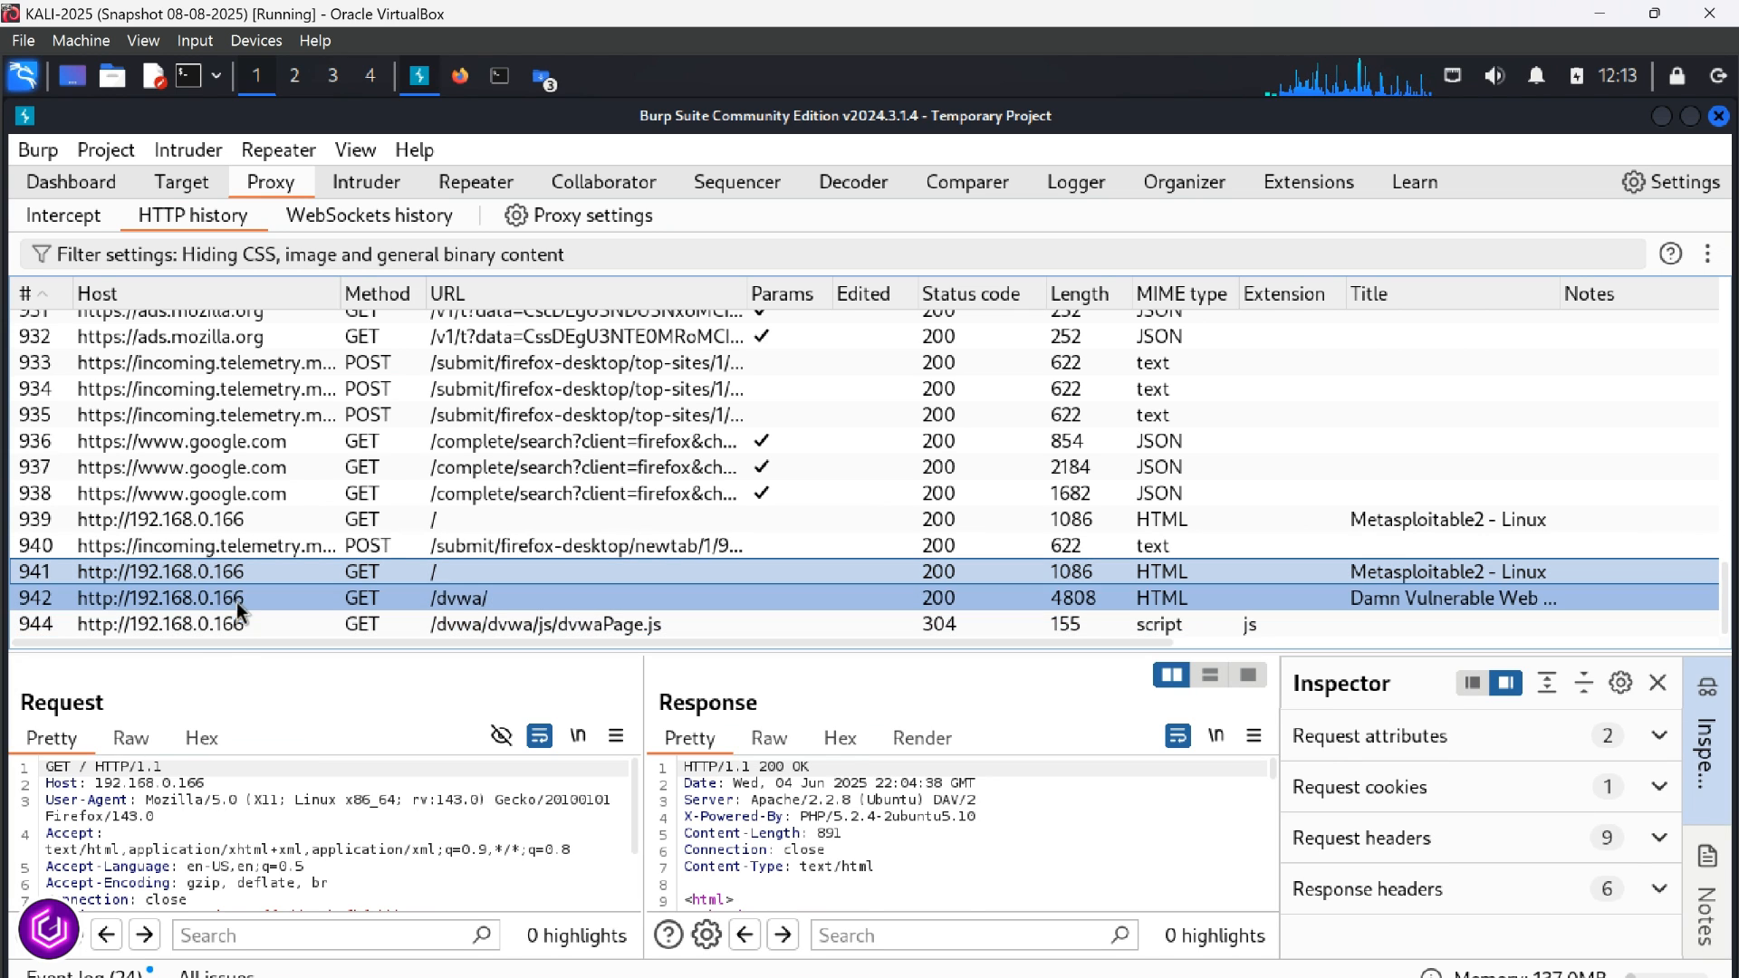
left_click(211, 627)
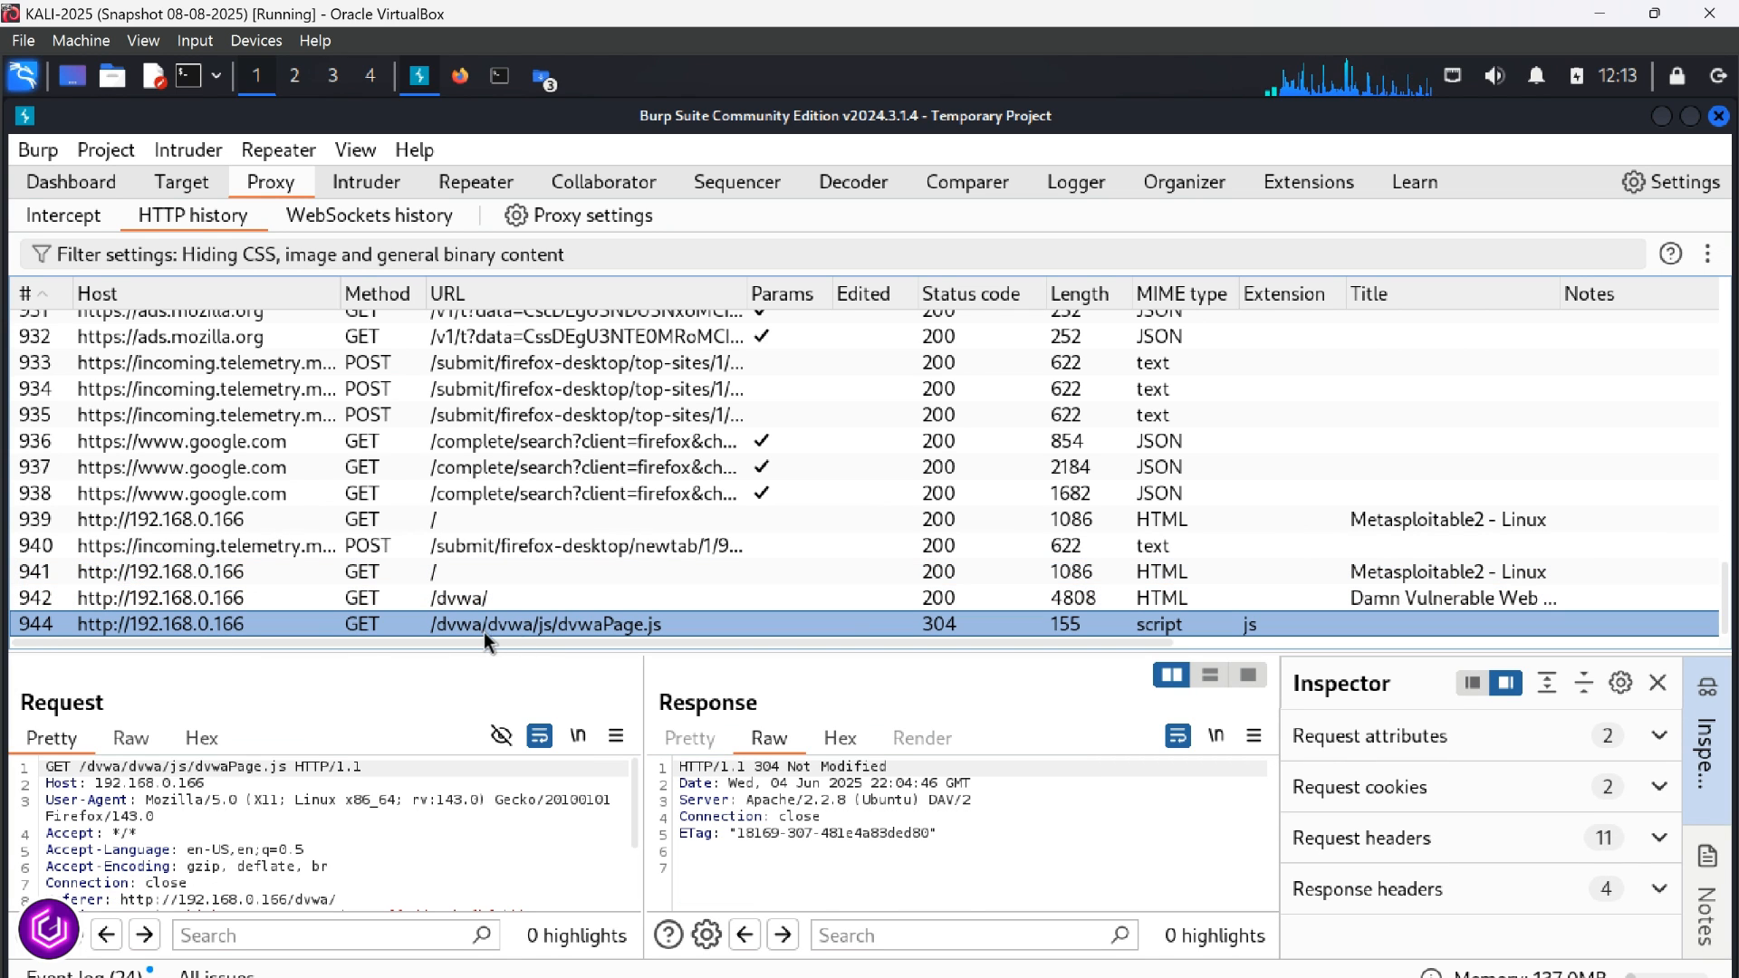